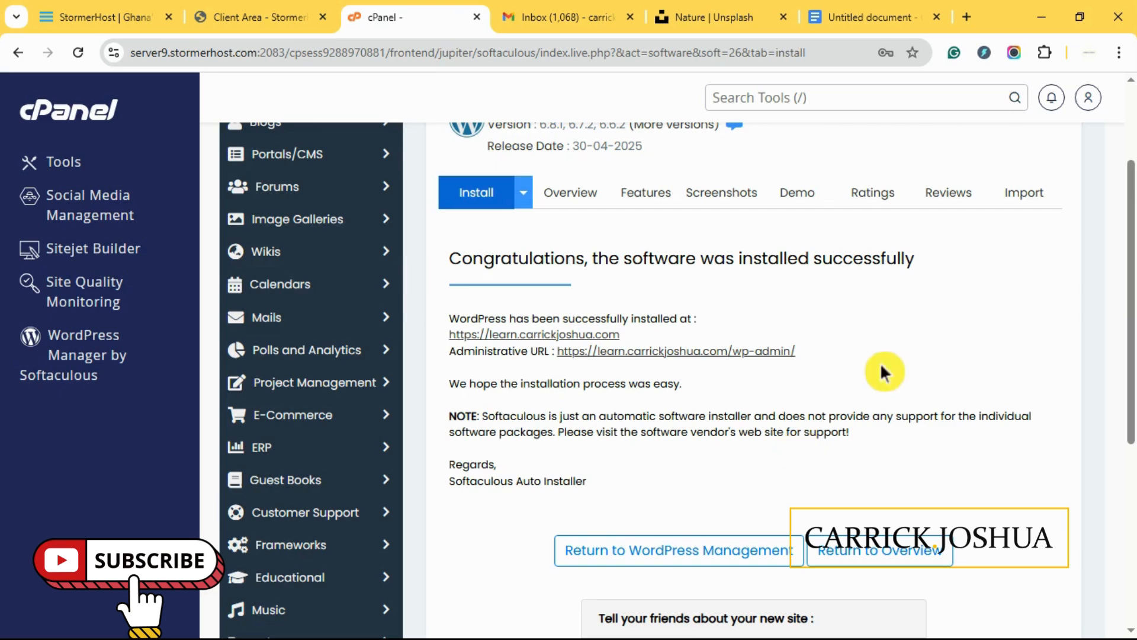
# - Scroll down the Softaculous success page to see the new site and wp-admin URLs
pyautogui.scroll(-1, 881, 366)
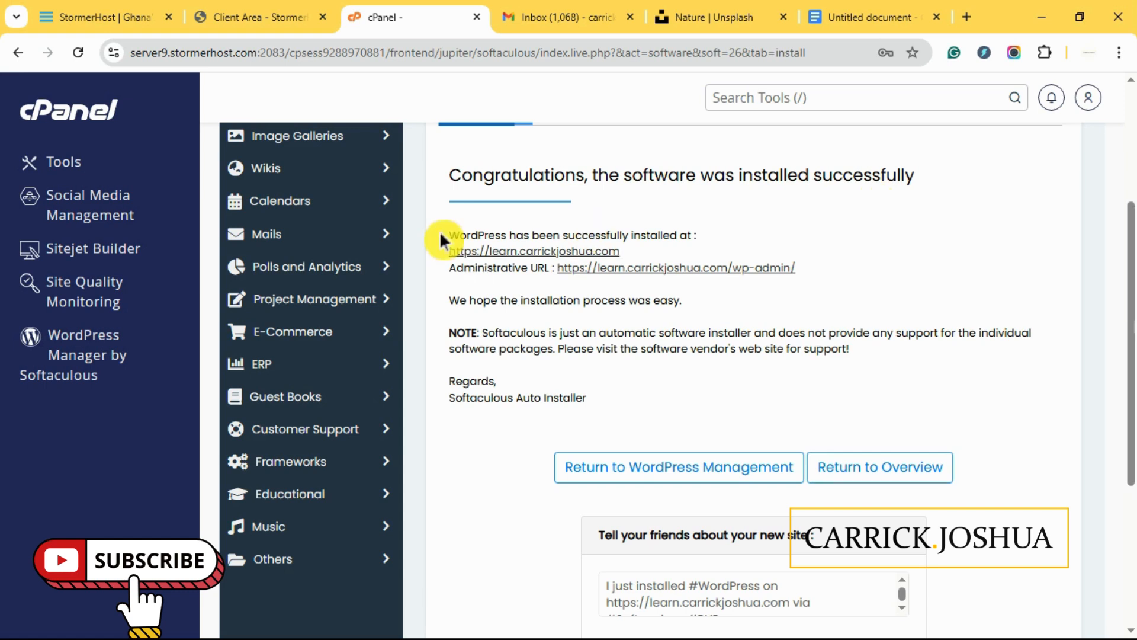
# - Open the learn.carrickjoshua.com site from the success page in a new tab and view it
pyautogui.click(595, 255)
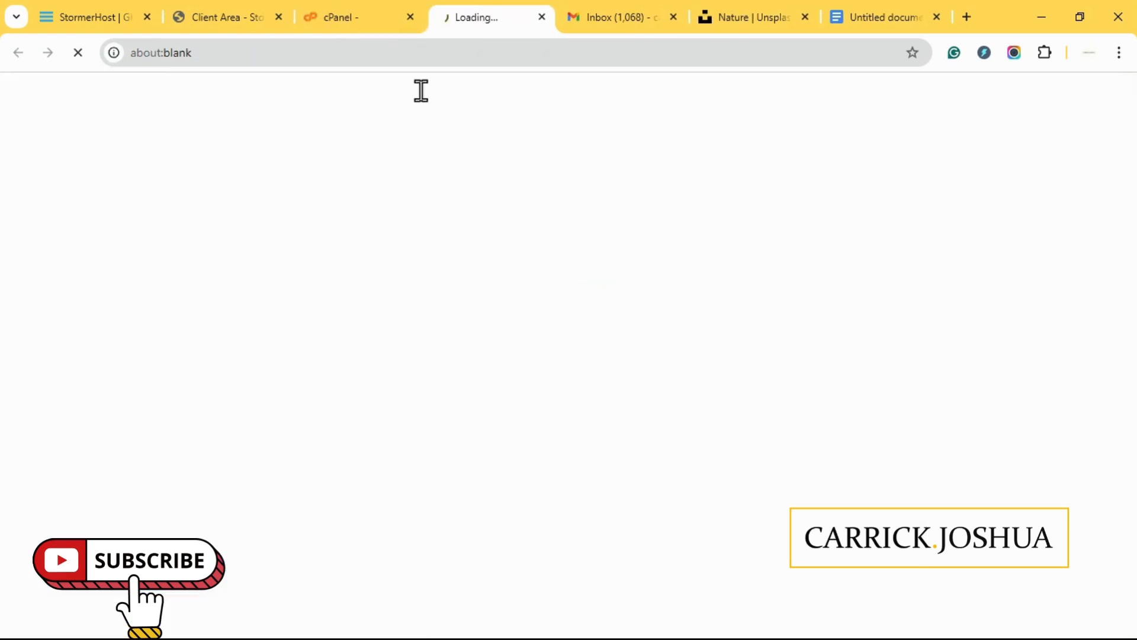
pyautogui.click(330, 17)
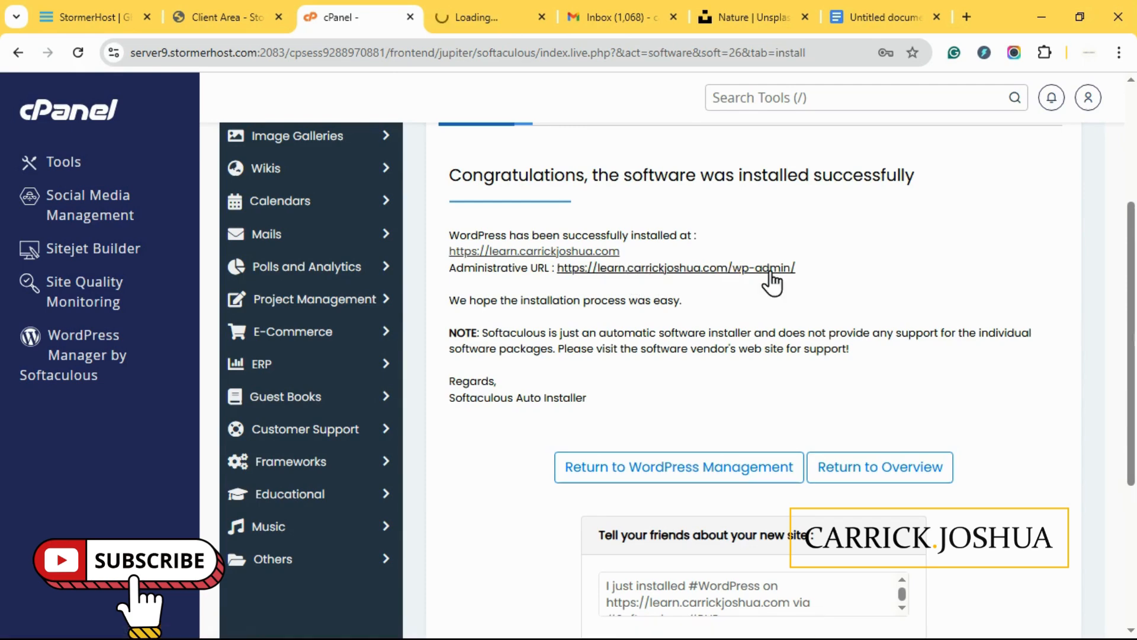
pyautogui.moveTo(796, 268); pyautogui.dragTo(728, 268)
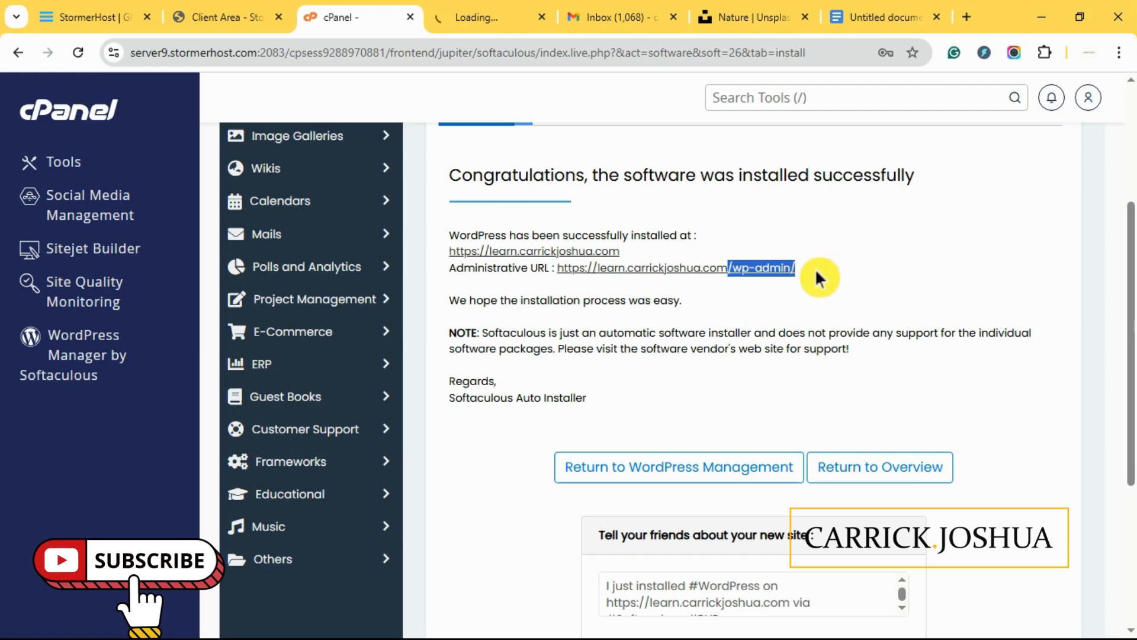
pyautogui.click(474, 17)
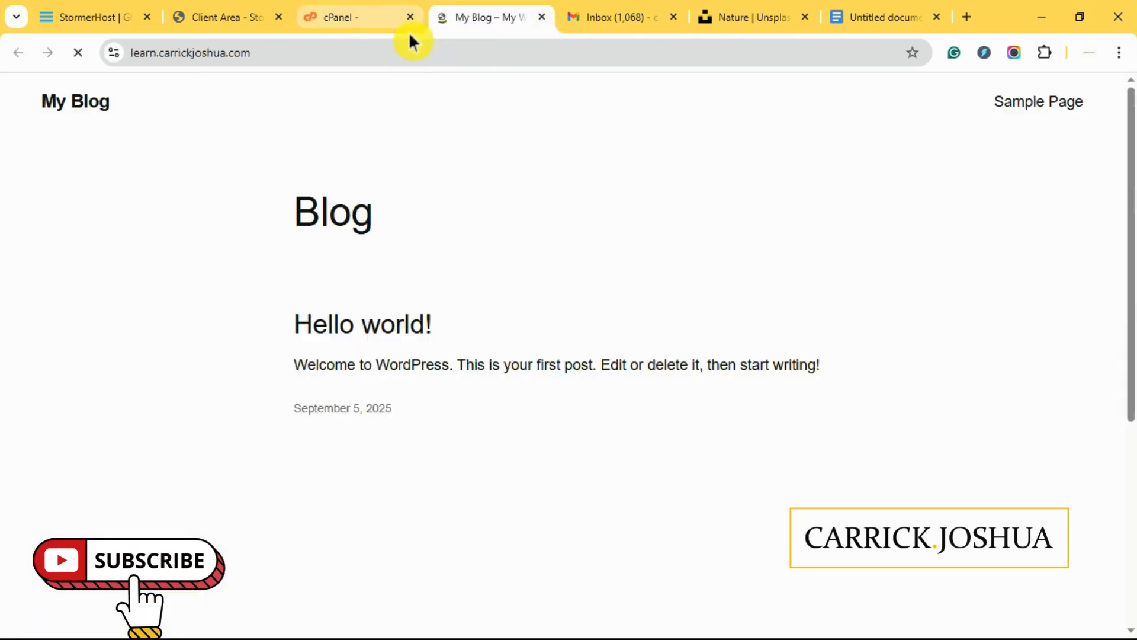
# - Scroll through the My Blog front page down to its footer
pyautogui.click(357, 20)
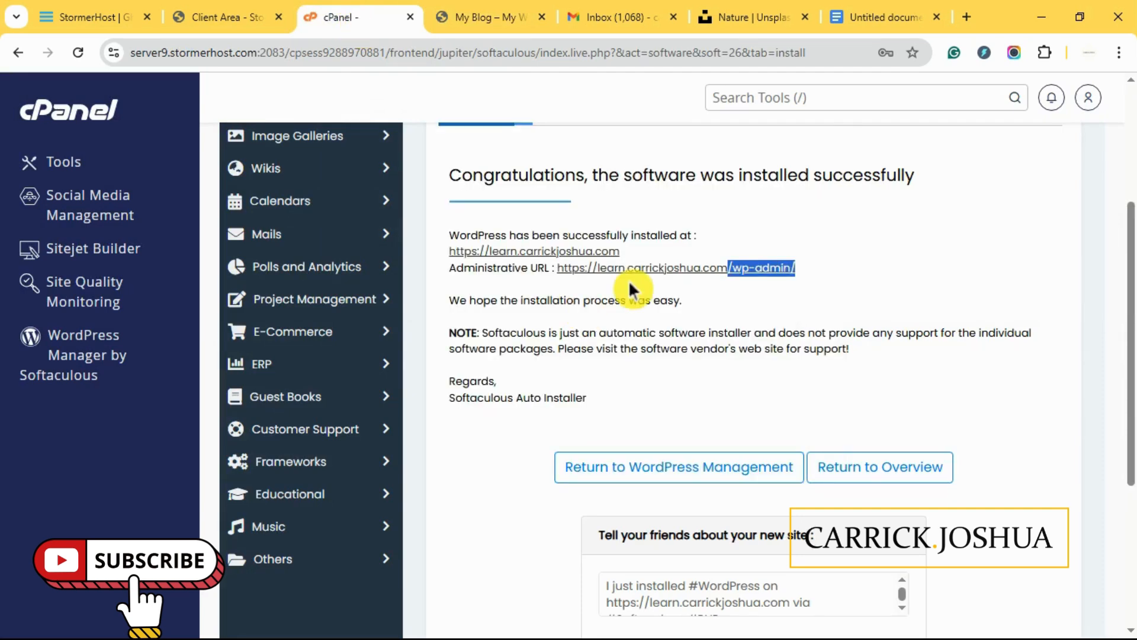
pyautogui.click(487, 17)
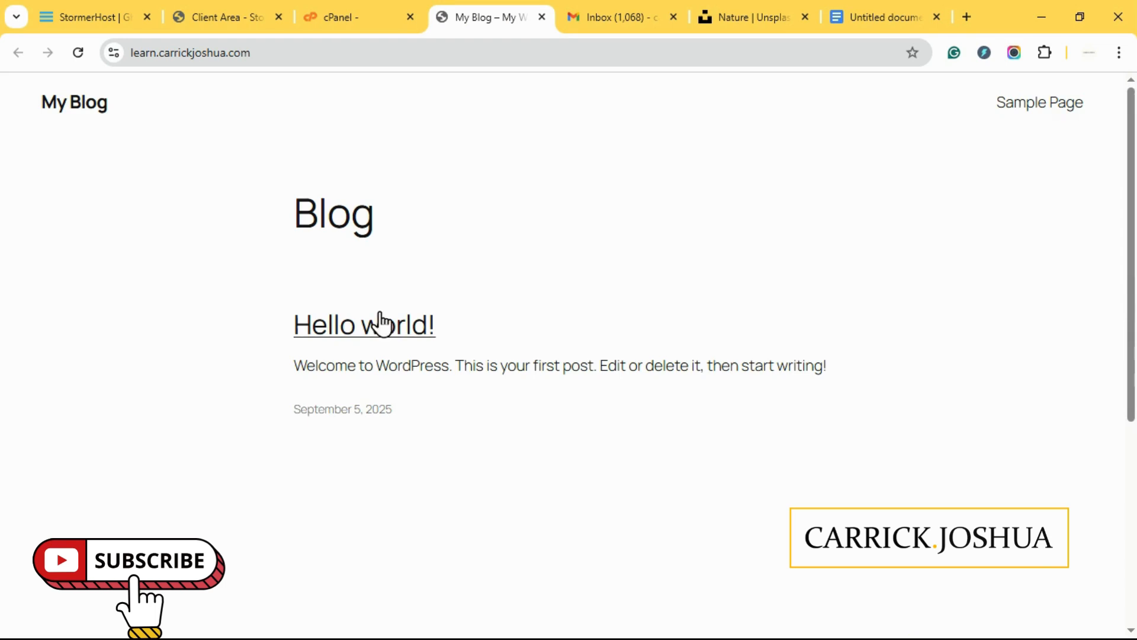
pyautogui.scroll(-5, 381, 323)
pyautogui.scroll(5, 909, 333)
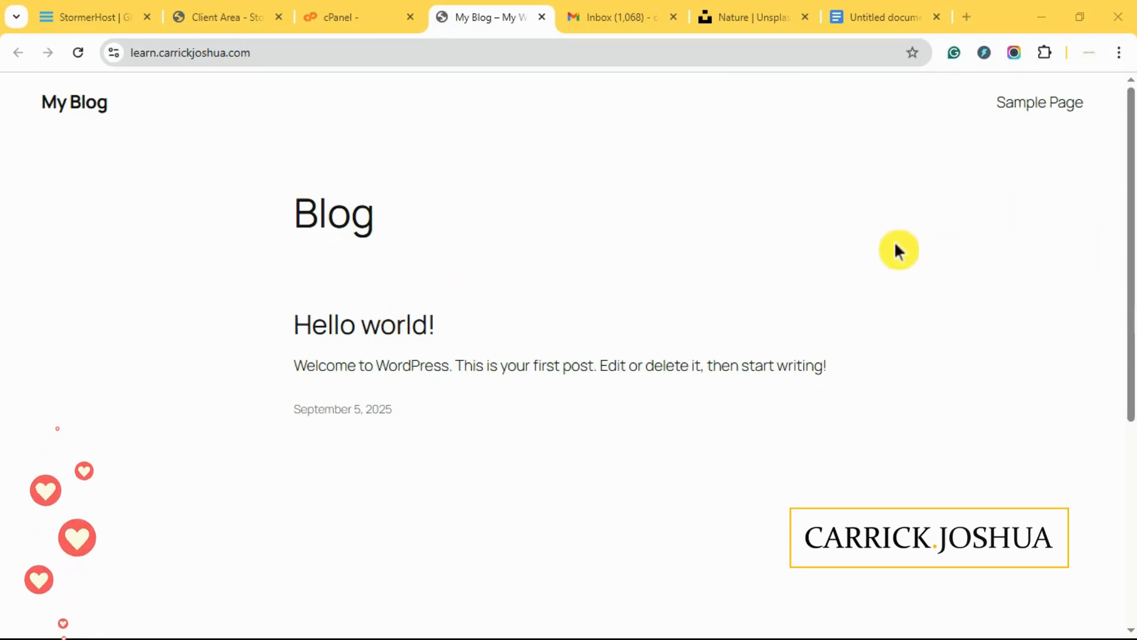
pyautogui.scroll(-4, 896, 250)
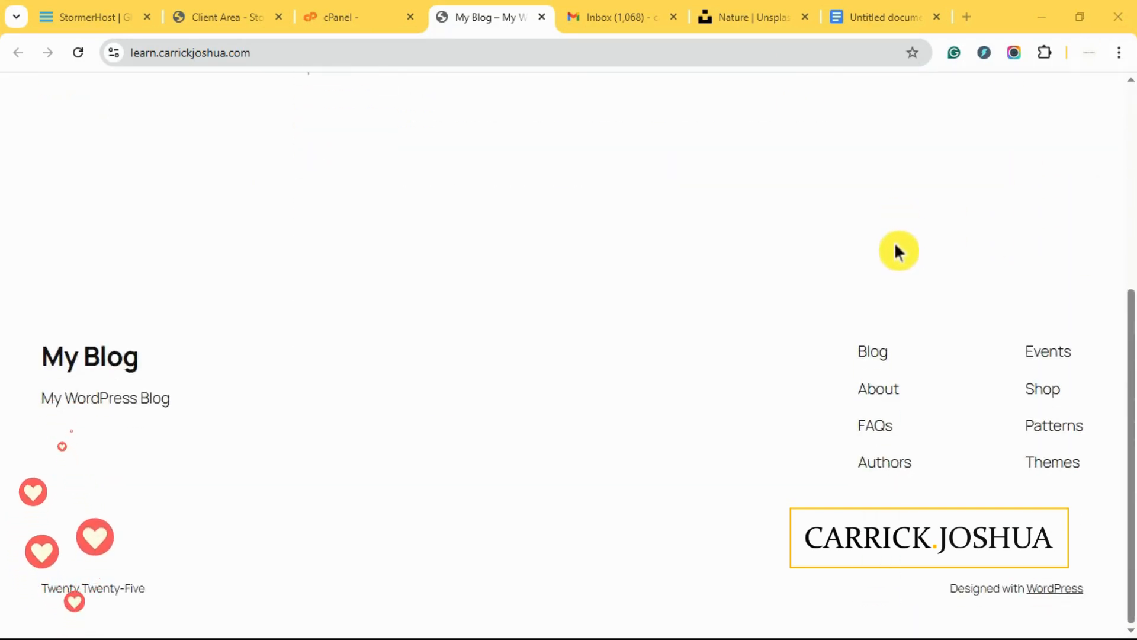
pyautogui.scroll(4, 896, 248)
pyautogui.scroll(-4, 896, 266)
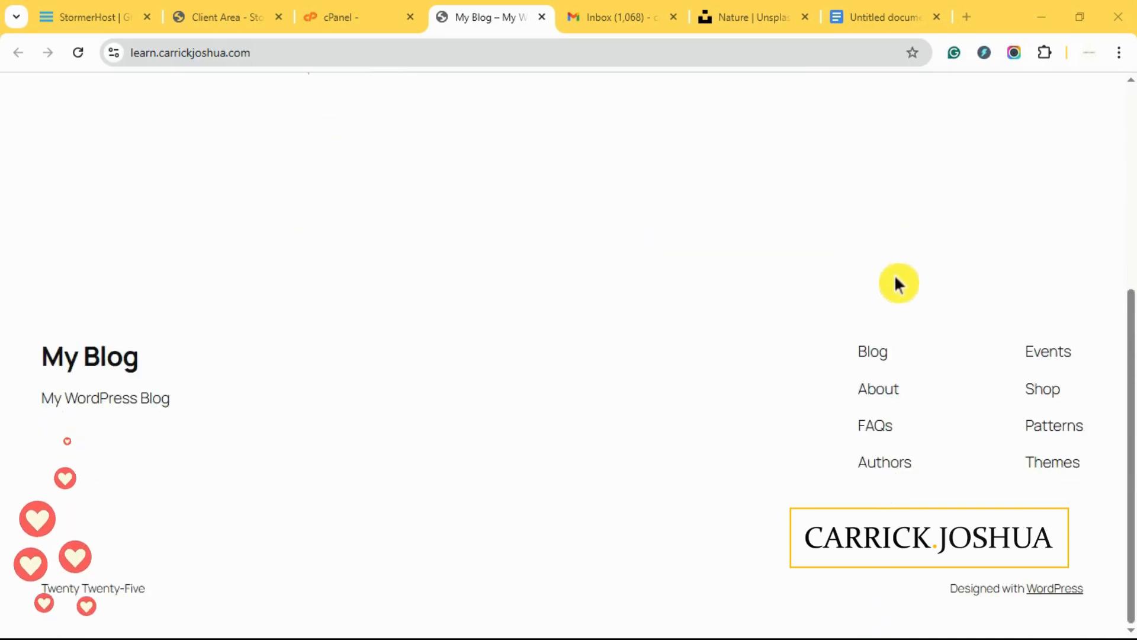
# - Visit the footer's About, Shop and Patterns links, then return to the cPanel success page
pyautogui.click(883, 393)
pyautogui.scroll(-5, 883, 393)
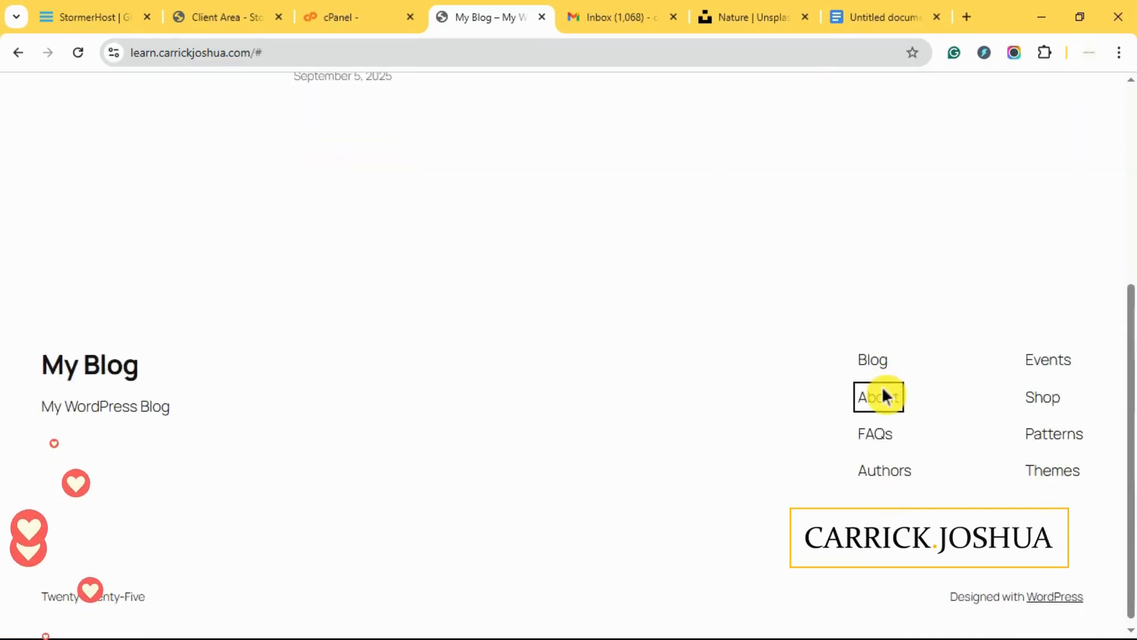
pyautogui.click(1030, 402)
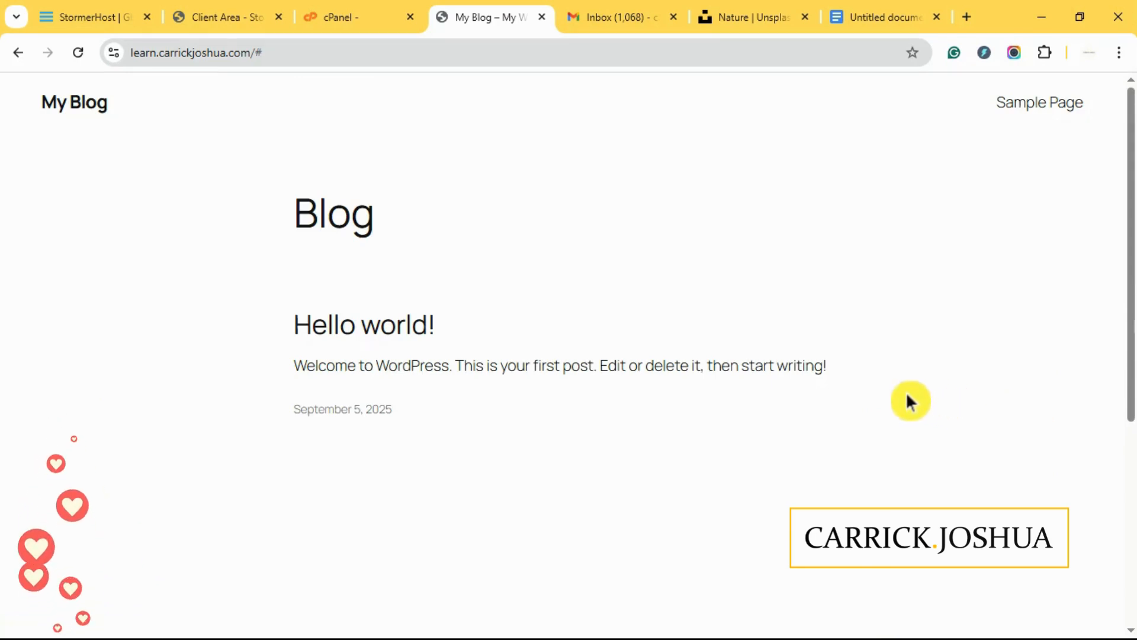
pyautogui.scroll(-5, 906, 398)
pyautogui.click(1040, 437)
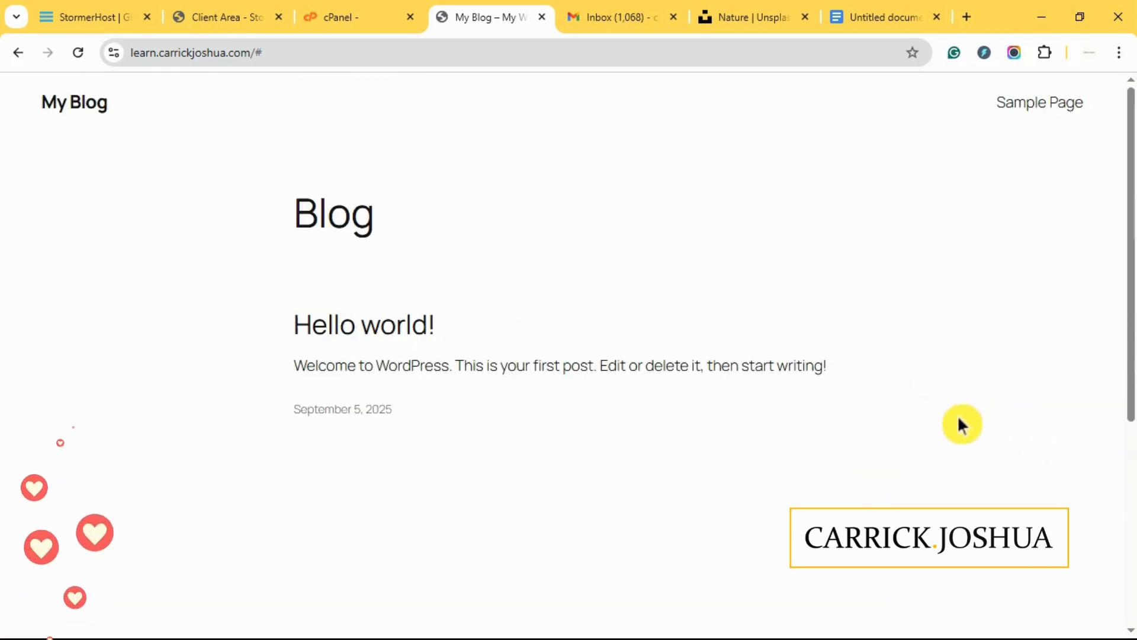
pyautogui.click(369, 15)
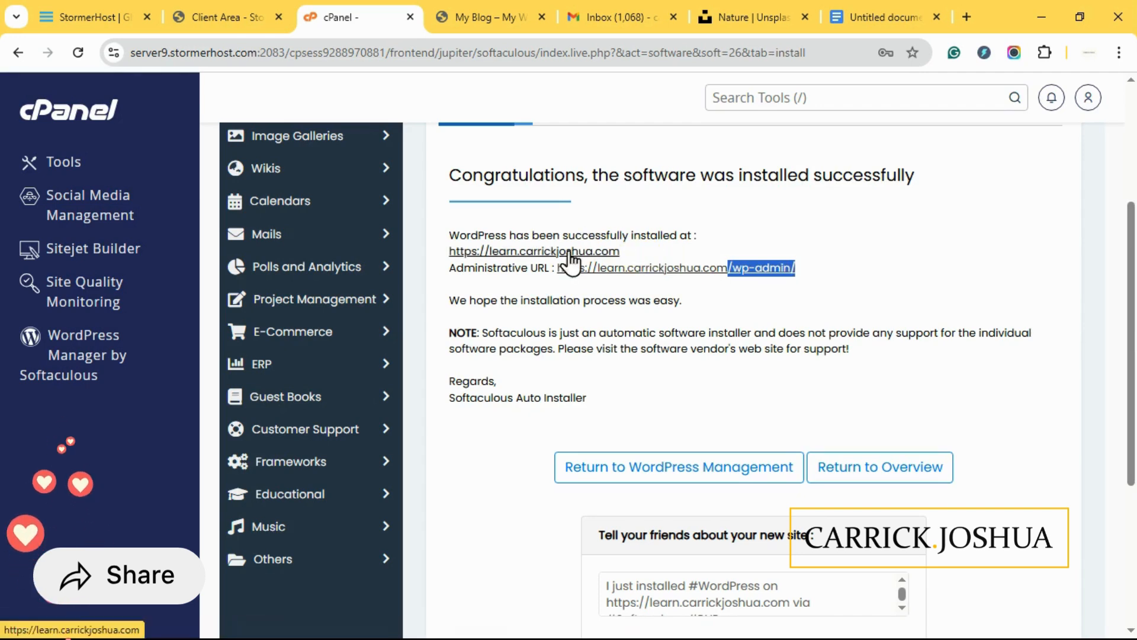
# - Compare the wp-admin Administrative URL with the blog's address, ending on the My Blog tab
pyautogui.click(480, 17)
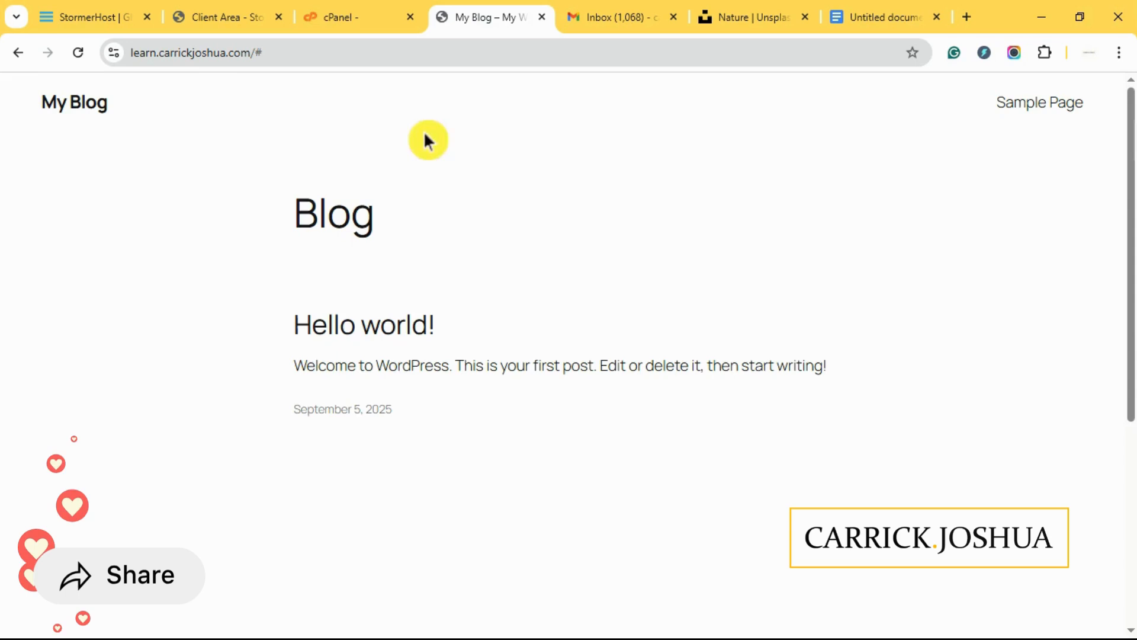
pyautogui.click(342, 15)
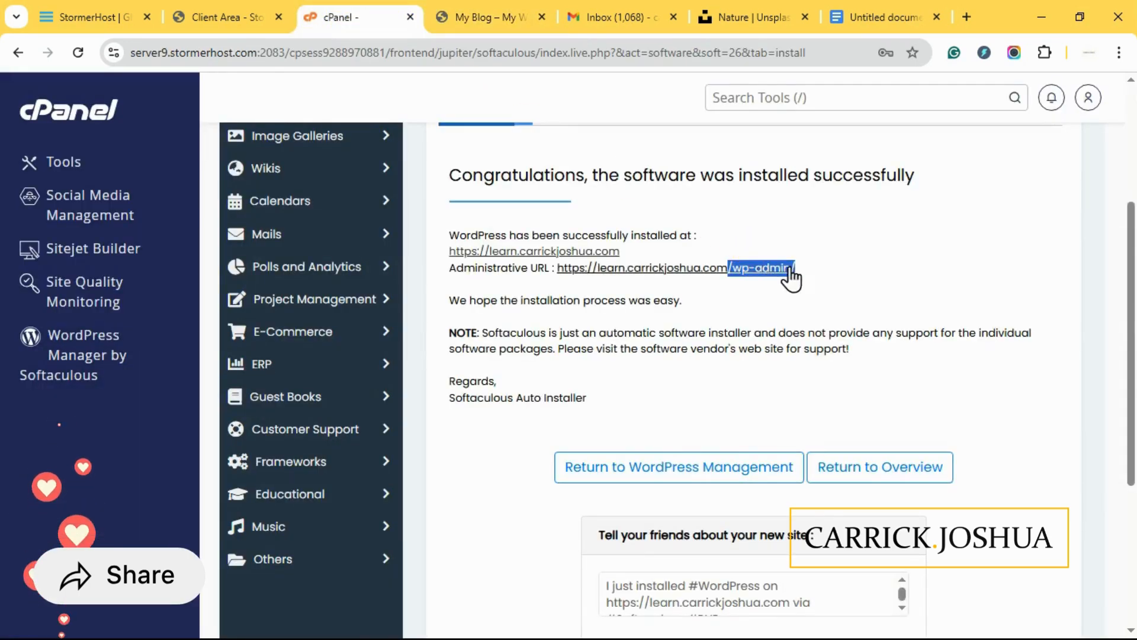
pyautogui.click(821, 266)
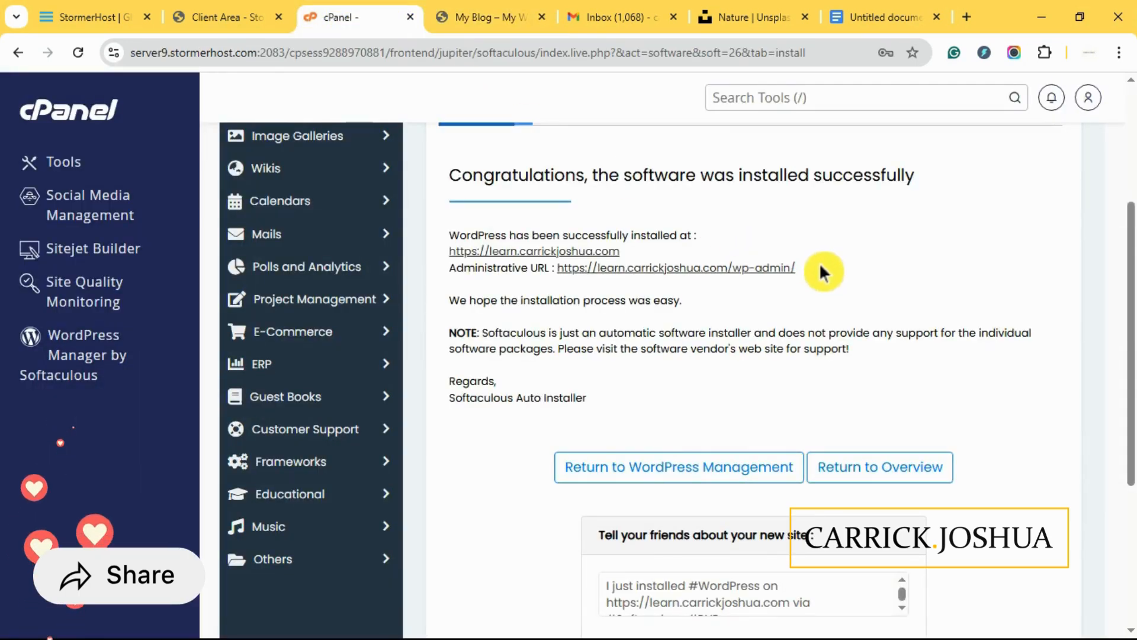
pyautogui.moveTo(820, 261); pyautogui.dragTo(672, 254)
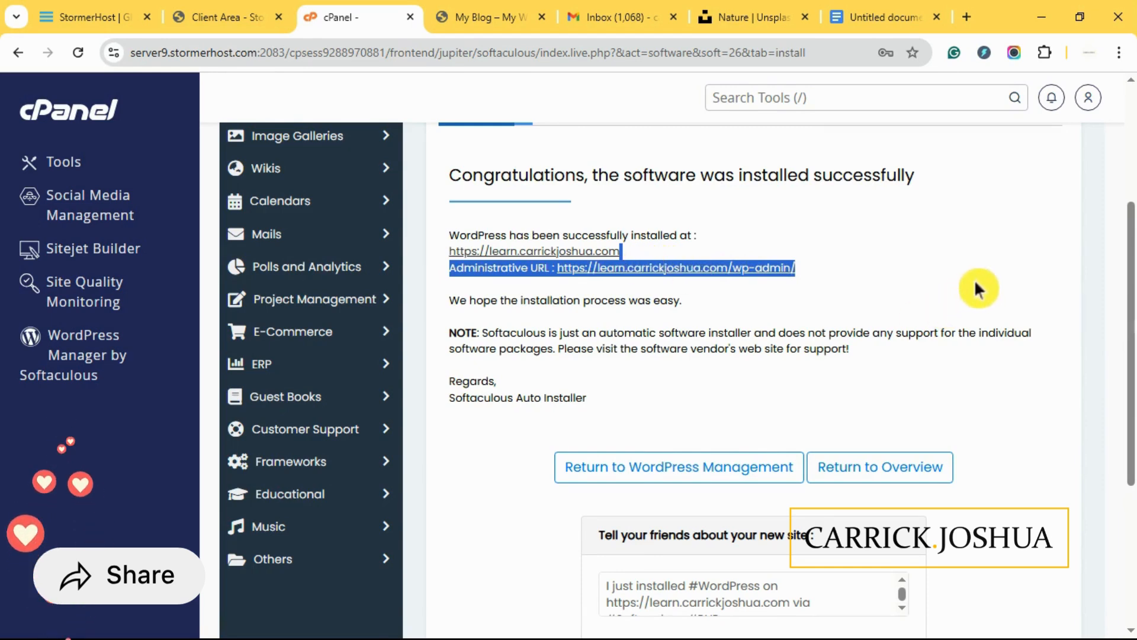
pyautogui.click(887, 274)
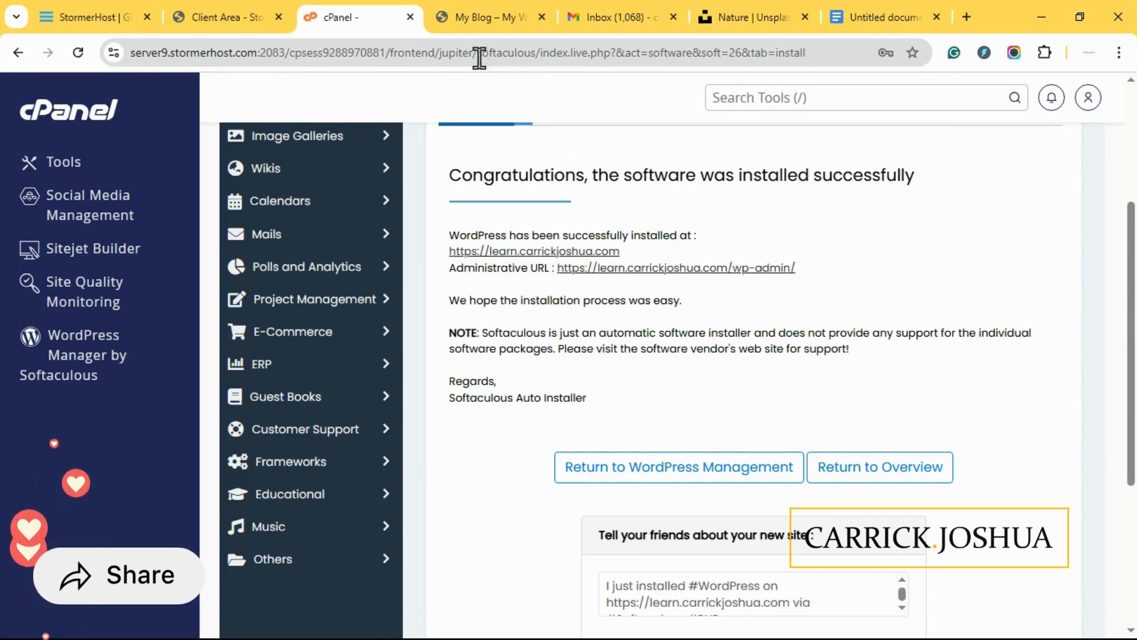
pyautogui.click(451, 17)
pyautogui.moveTo(260, 48); pyautogui.dragTo(117, 46)
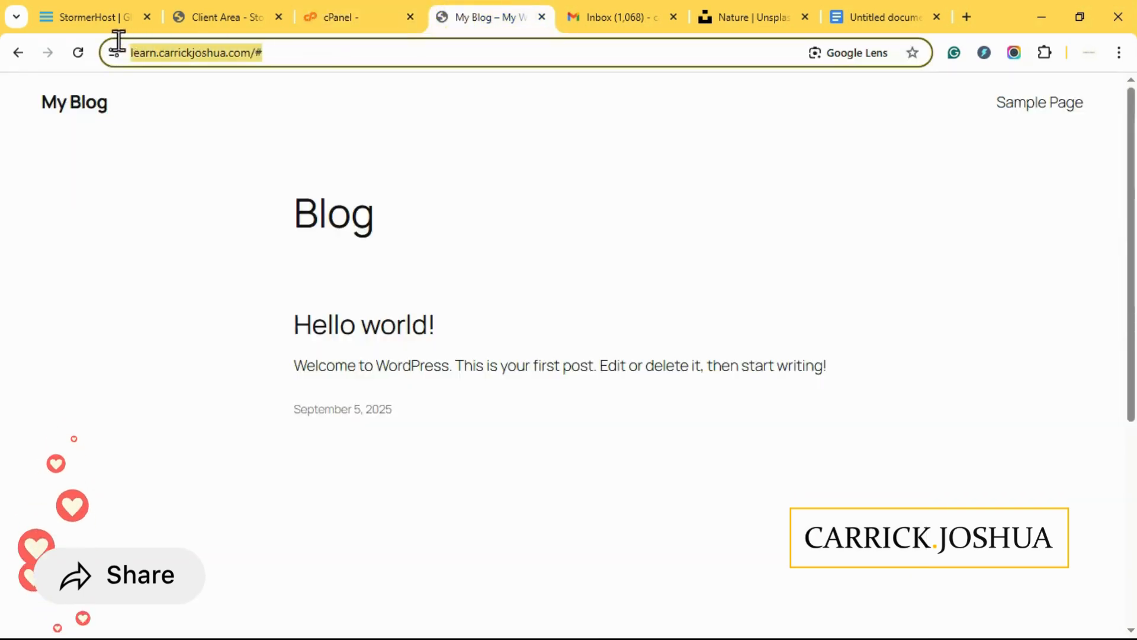
pyautogui.click(336, 19)
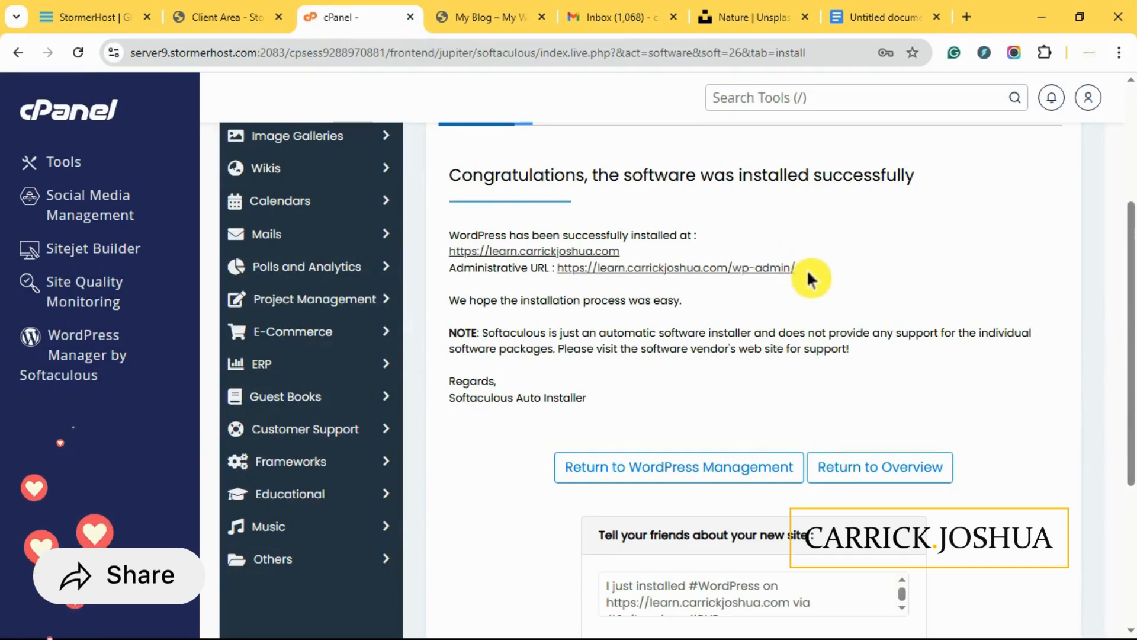
pyautogui.moveTo(800, 268); pyautogui.dragTo(556, 268)
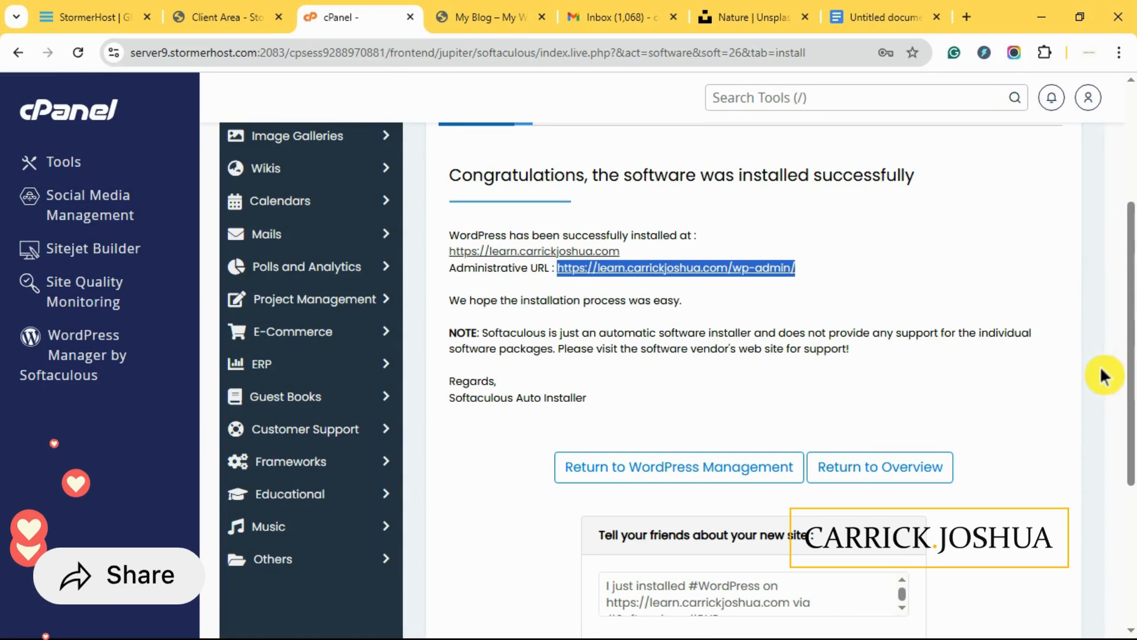
pyautogui.click(849, 294)
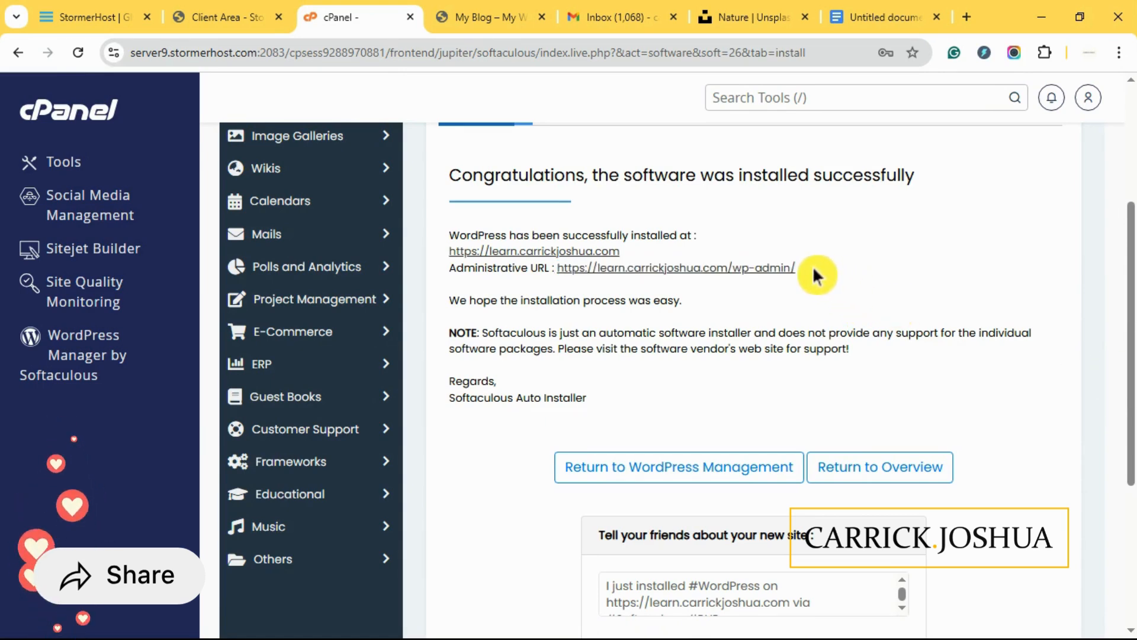
pyautogui.click(493, 17)
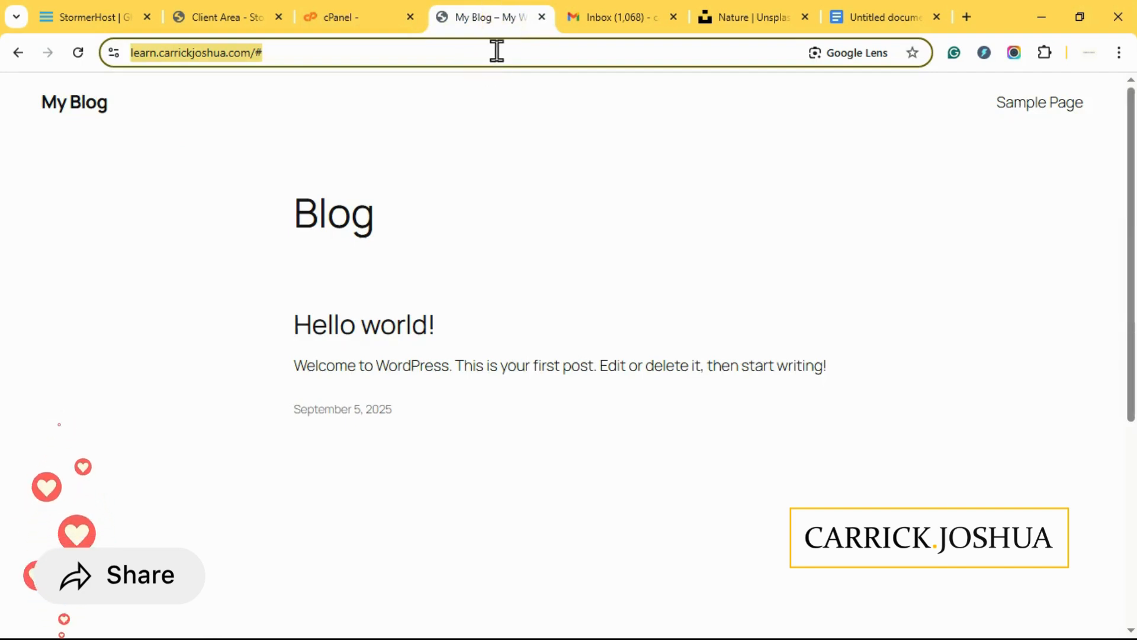
# - Replace the trailing # with wp-admin in the blog's address to load the login page
pyautogui.click(502, 51)
pyautogui.press('BackSpace')
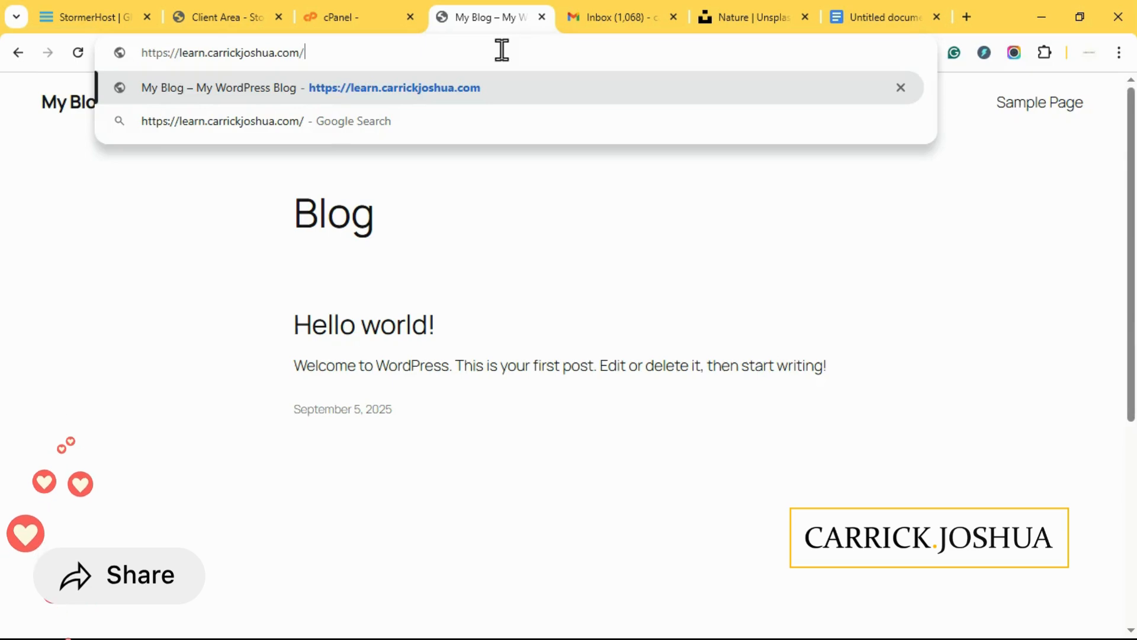
pyautogui.write('wp-')
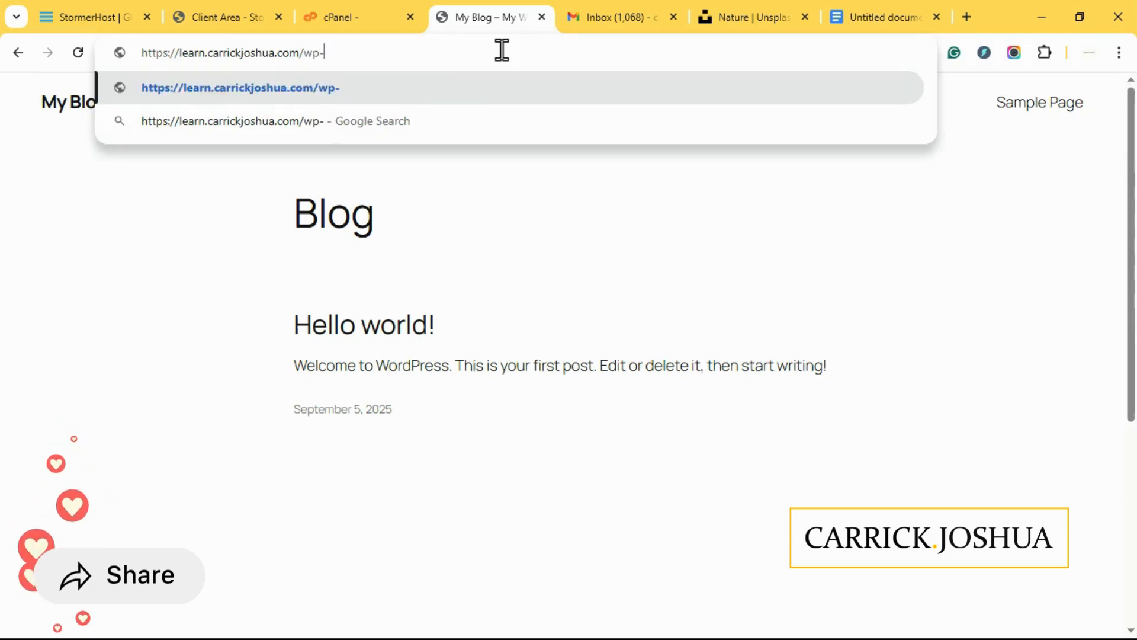
pyautogui.write('admin')
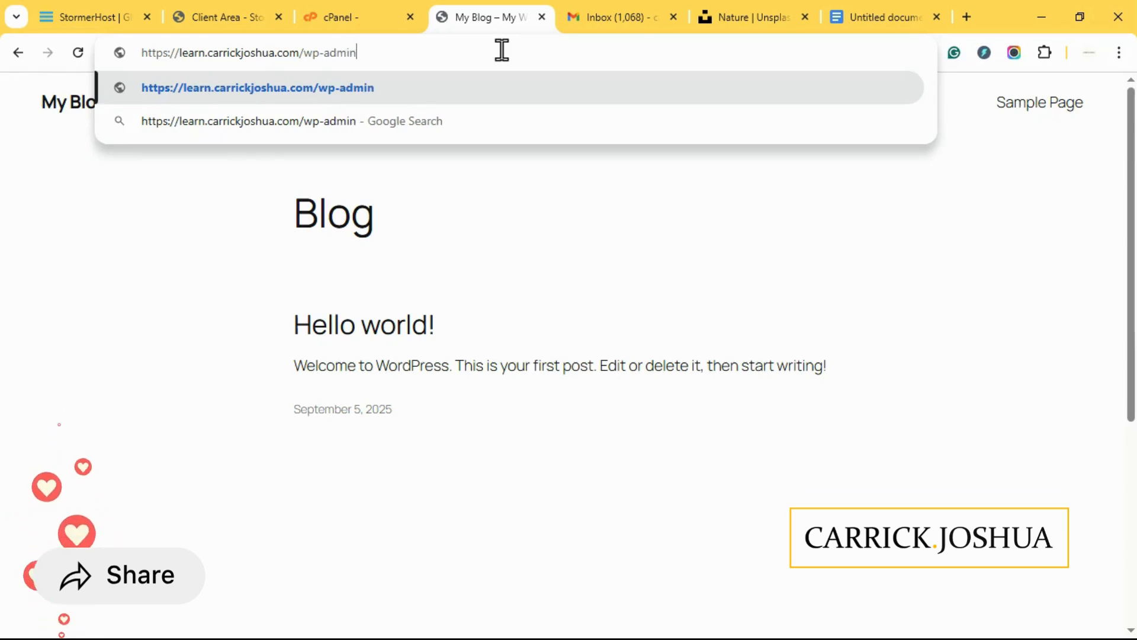
pyautogui.press('Return')
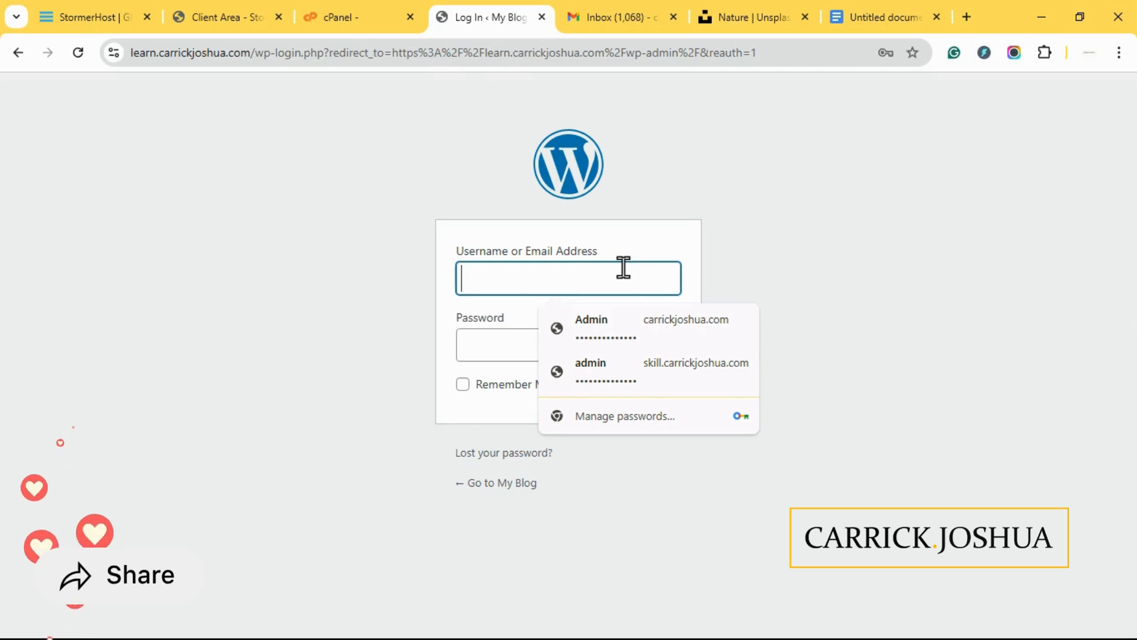
# - Log in with the admin username and password, revealing the password to verify it
pyautogui.write('af')
pyautogui.press('BackSpace')
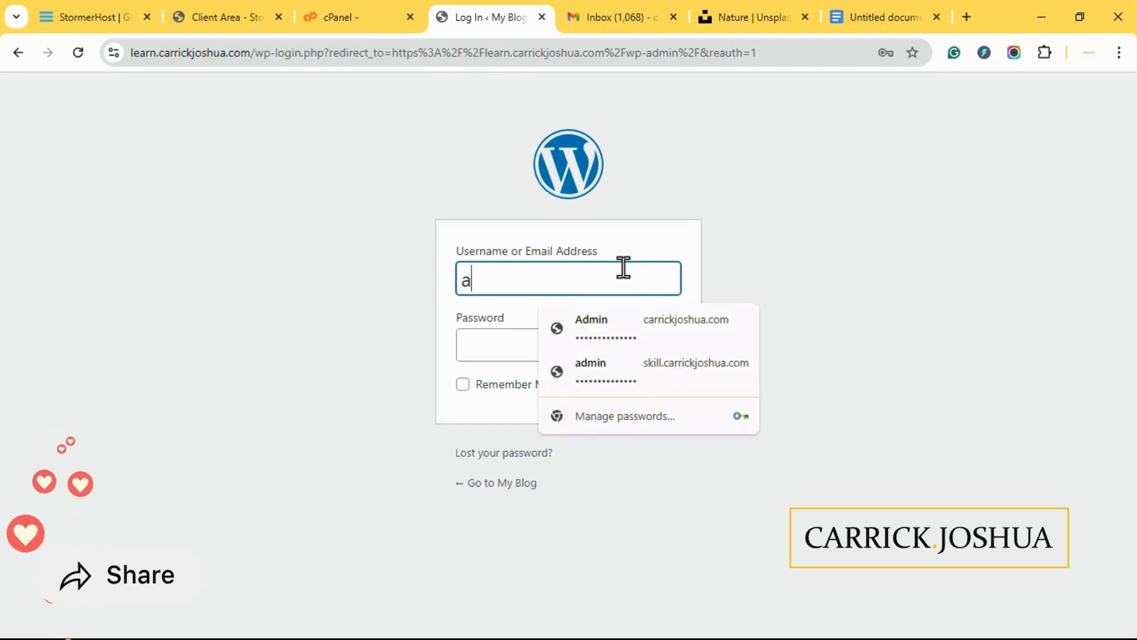
pyautogui.write('dmin')
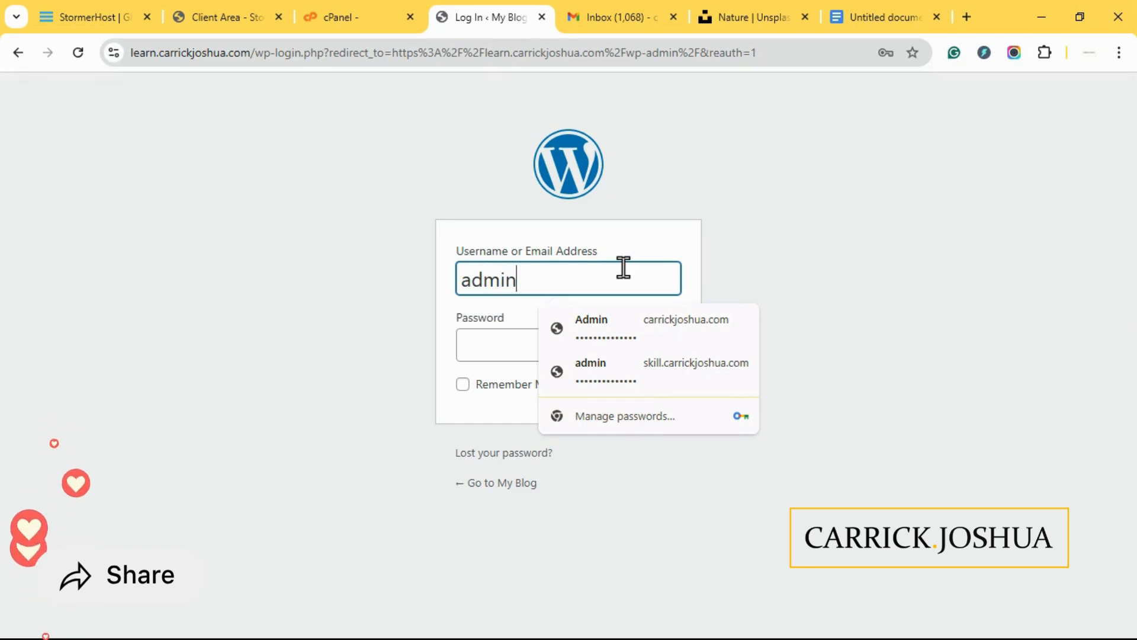
pyautogui.write('001')
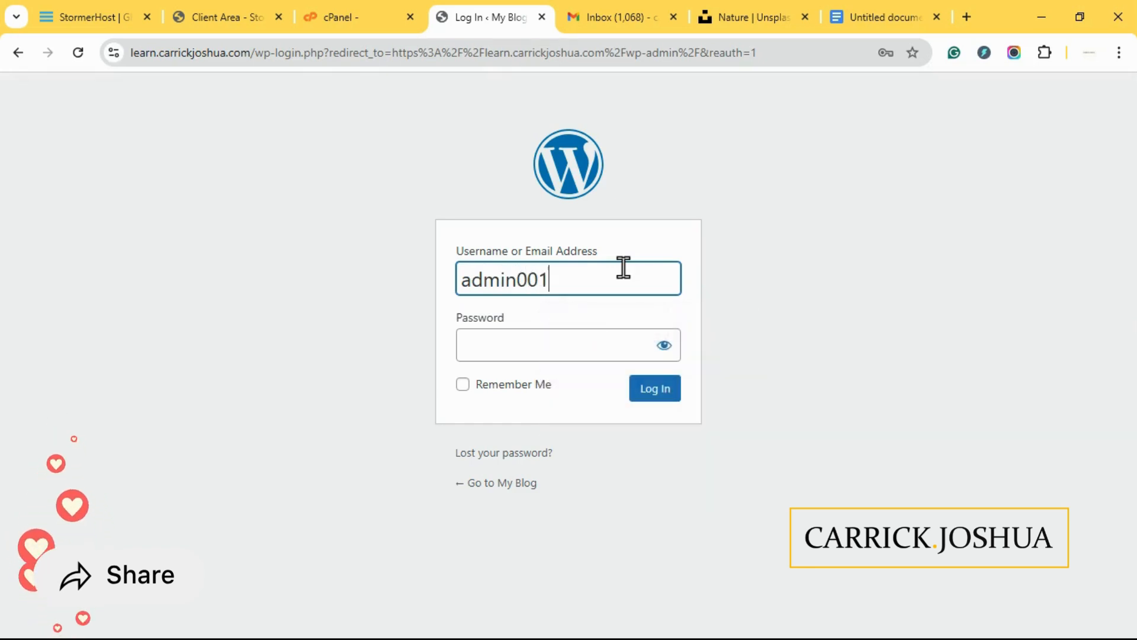
pyautogui.click(579, 343)
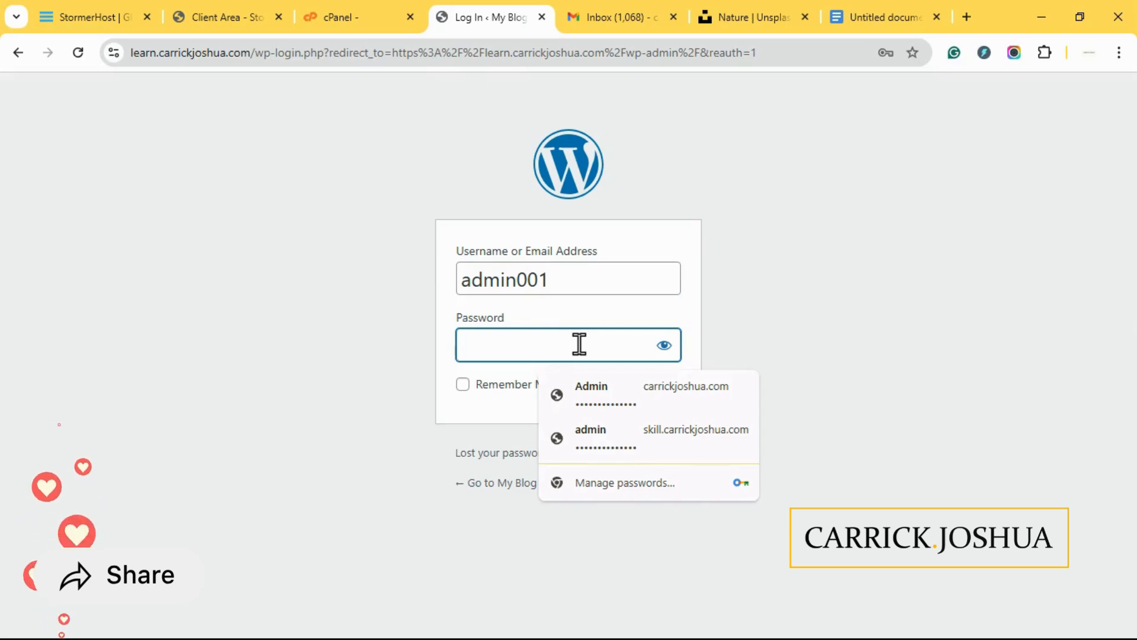
pyautogui.write('••')
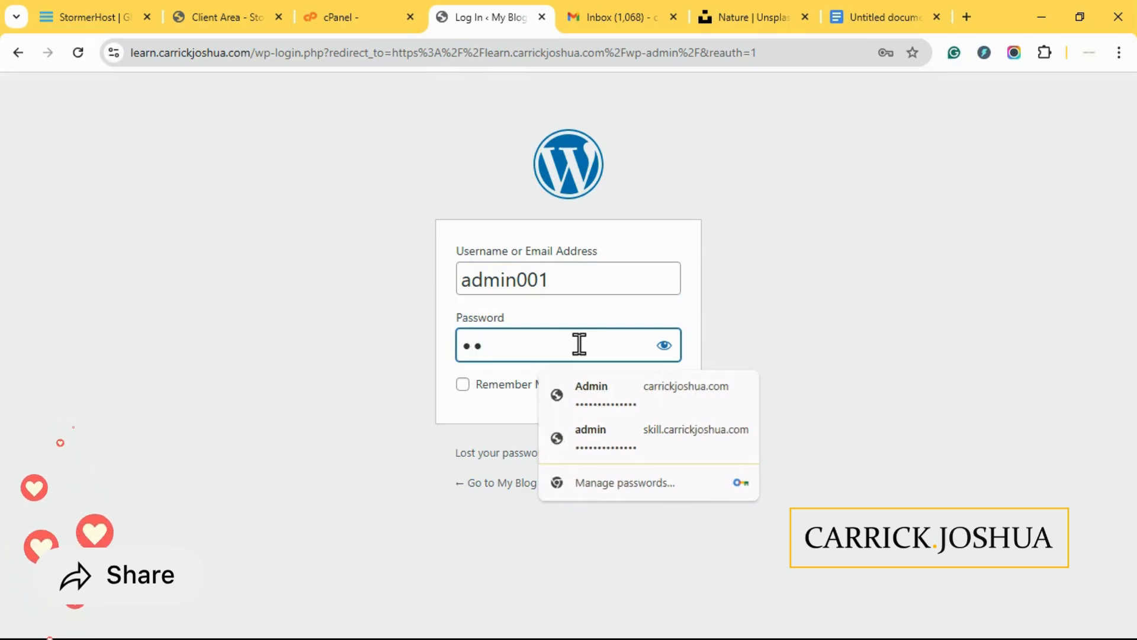
pyautogui.write('••••••')
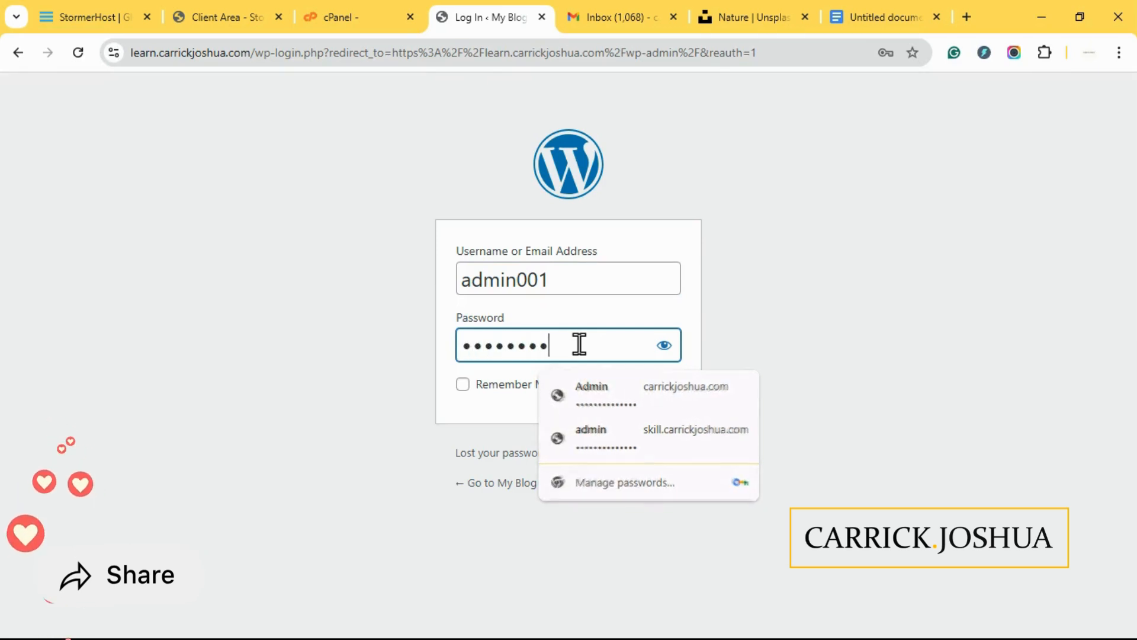
pyautogui.write('•••••')
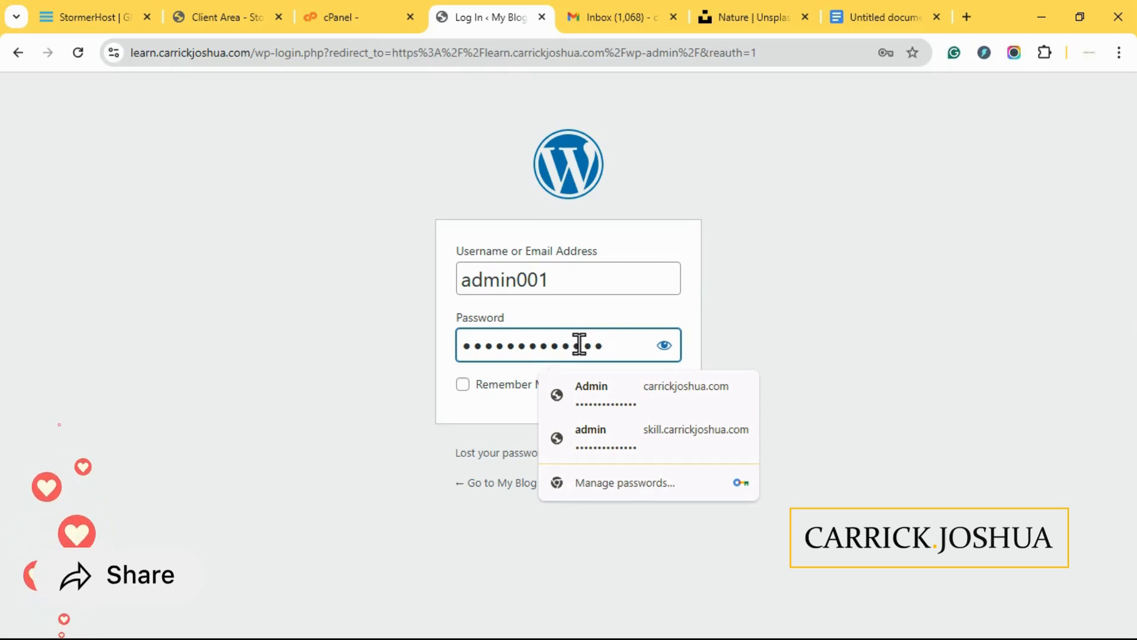
pyautogui.write('•')
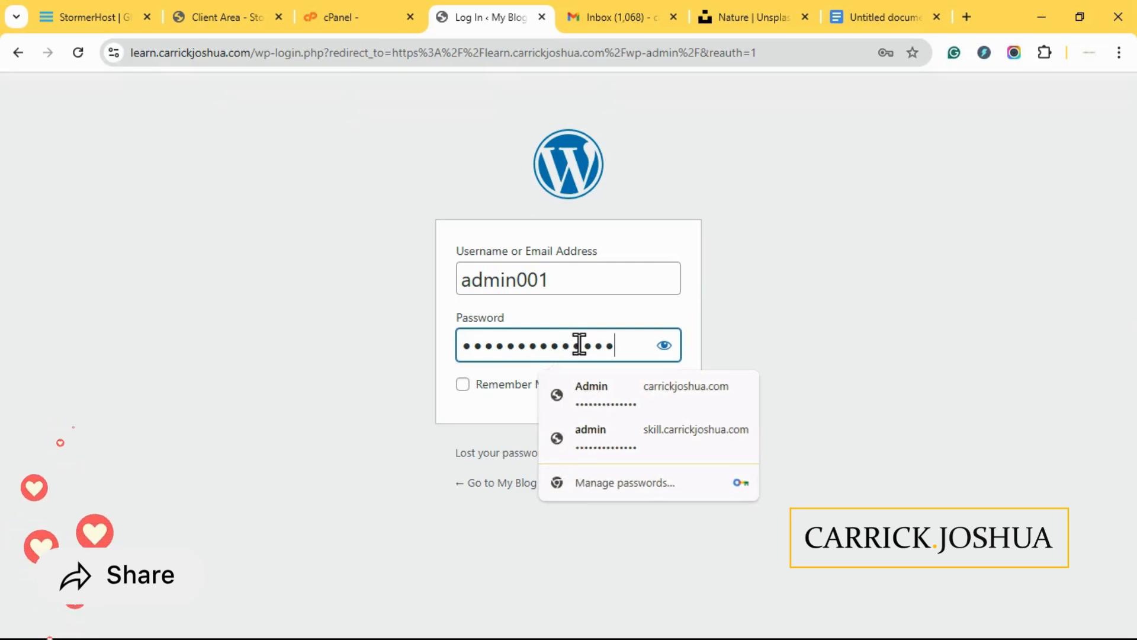
pyautogui.click(665, 345)
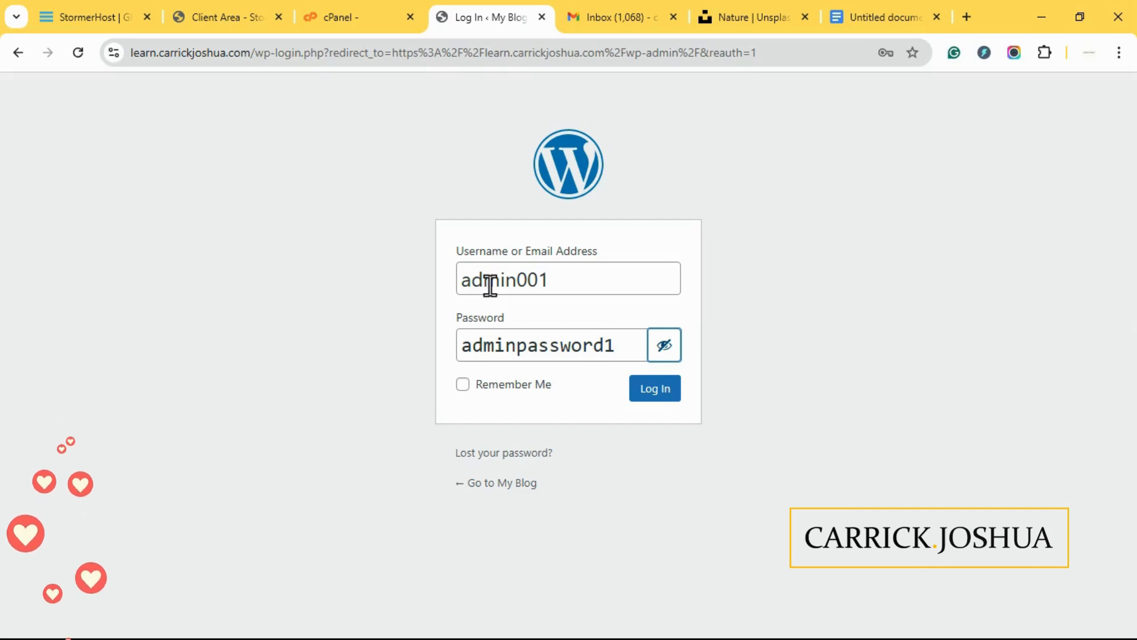
pyautogui.click(670, 389)
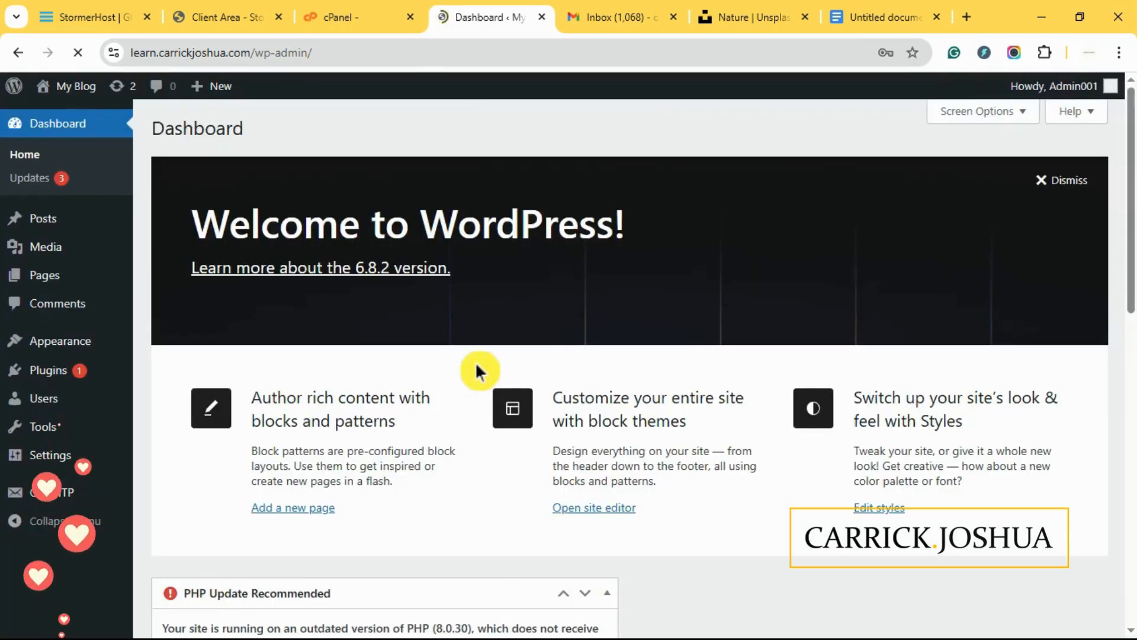
# - Dismiss the Welcome to WordPress panel on the Dashboard and open the Posts list
pyautogui.scroll(-10, 734, 322)
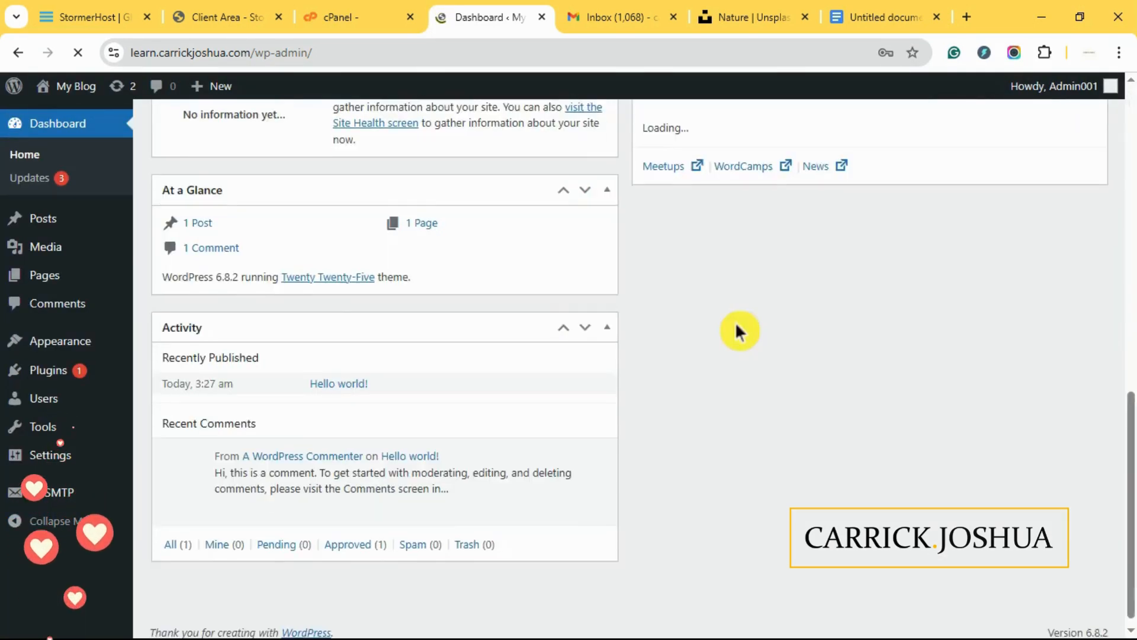
pyautogui.scroll(10, 734, 321)
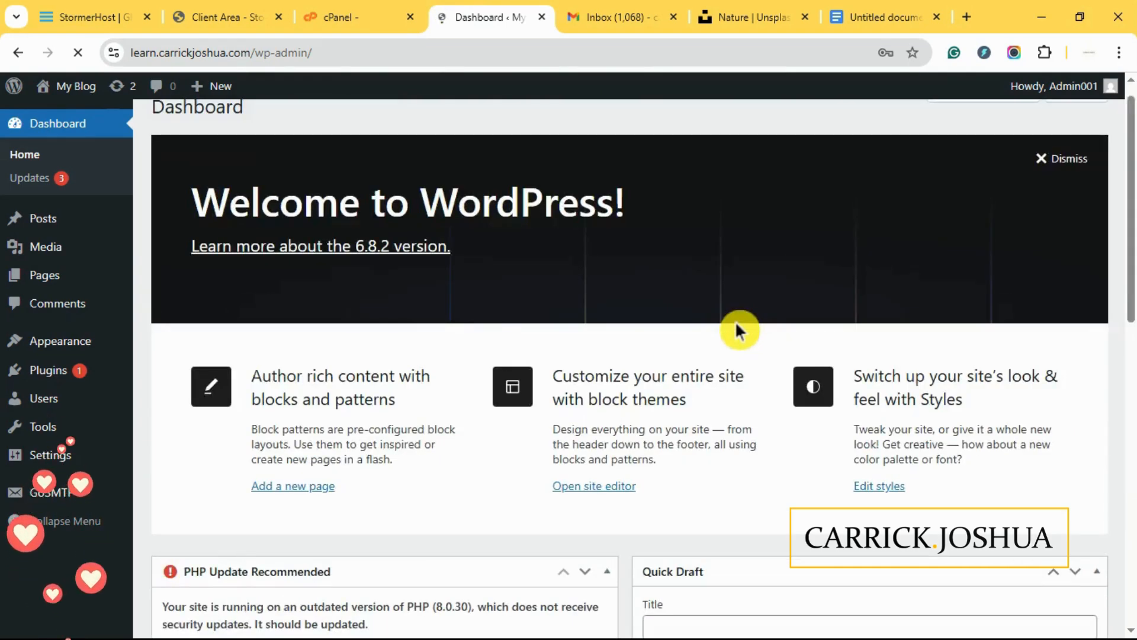
pyautogui.click(1065, 167)
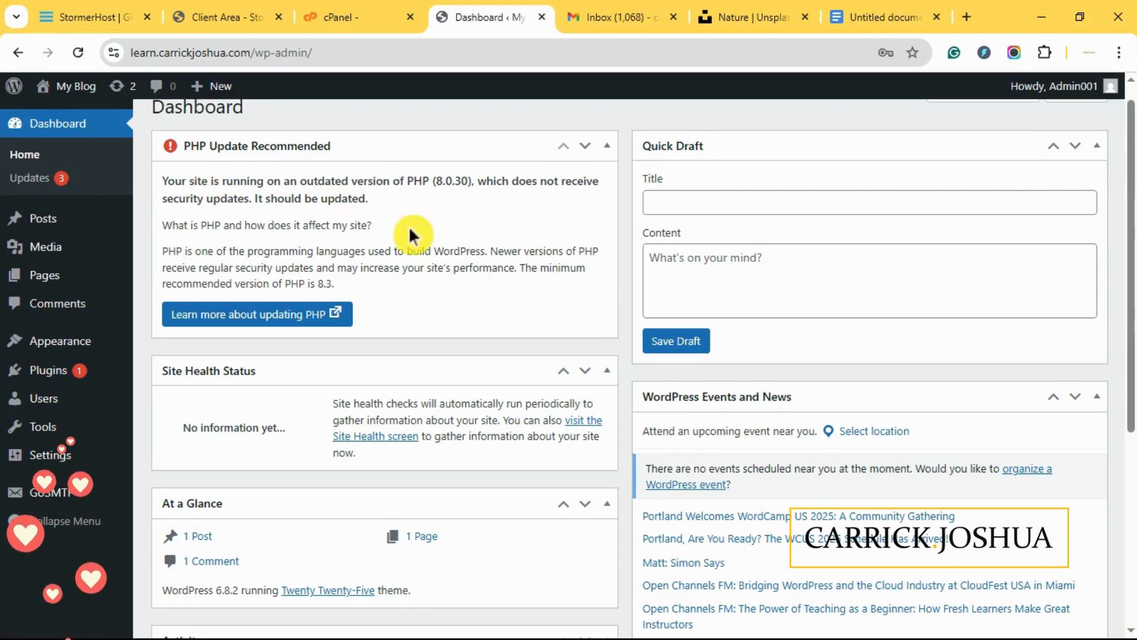
pyautogui.scroll(1, 409, 225)
pyautogui.scroll(-5, 409, 225)
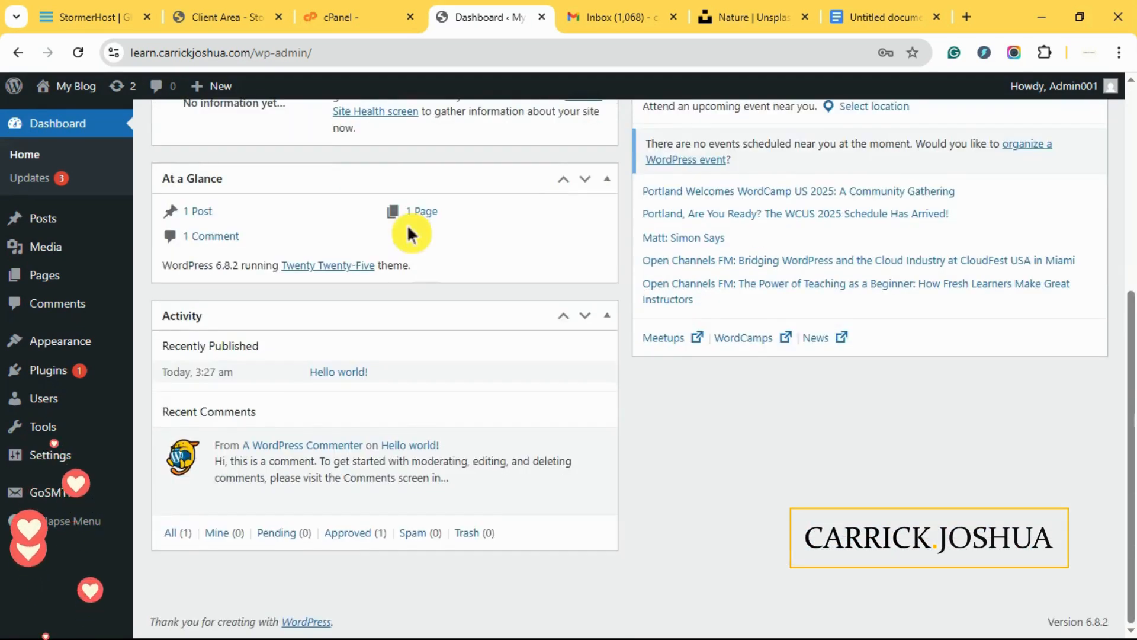
pyautogui.scroll(6, 406, 222)
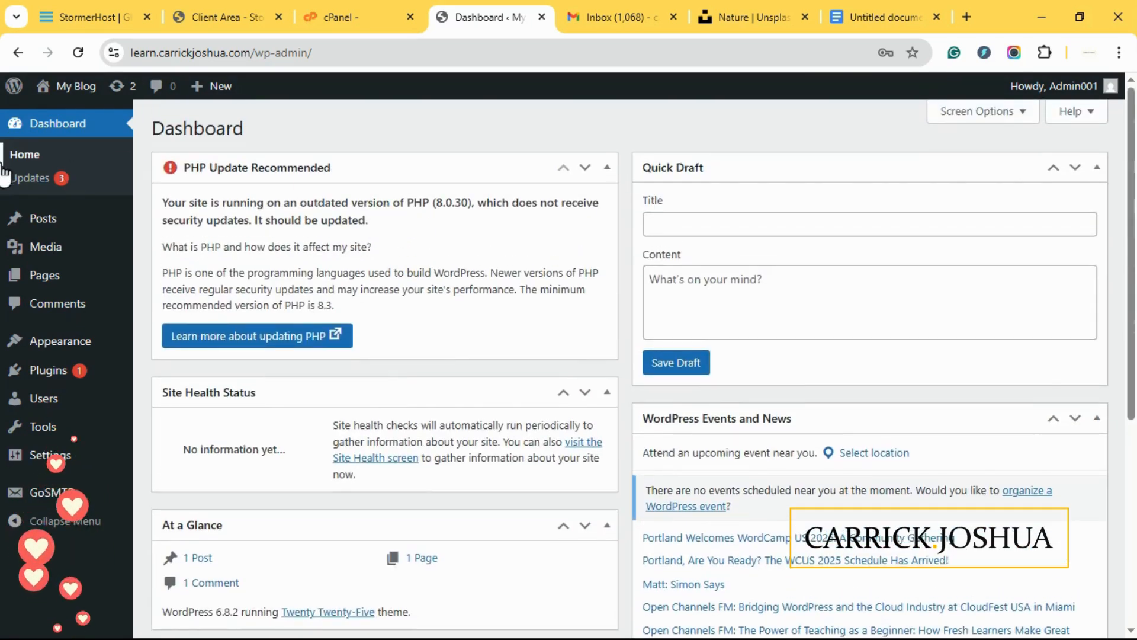
pyautogui.click(51, 225)
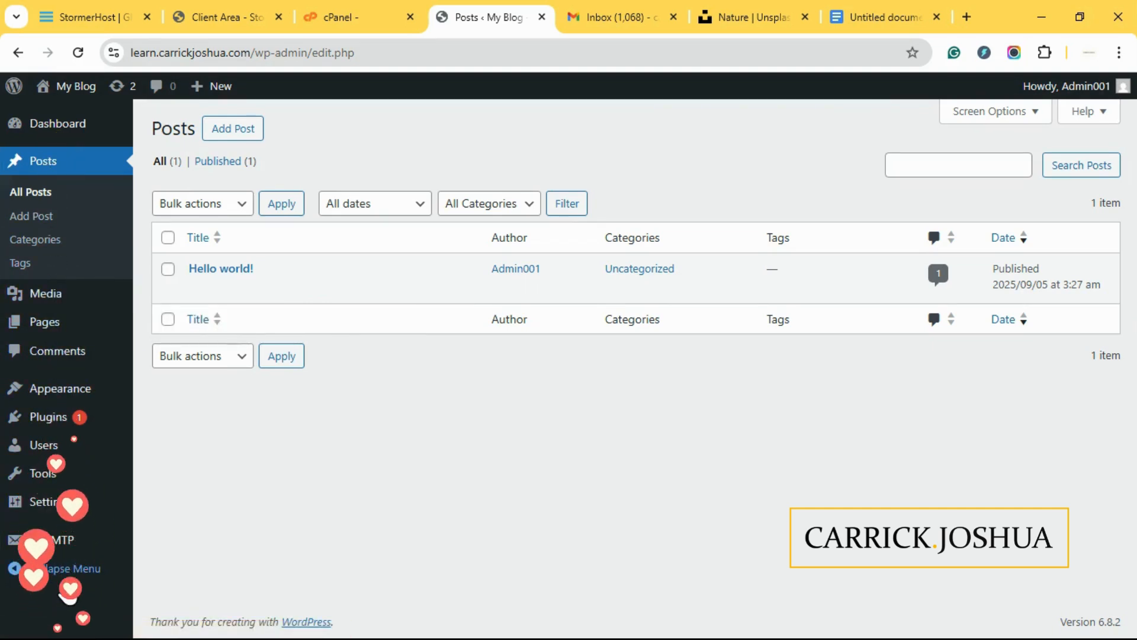
# - Go to Appearance > Themes from the admin sidebar
pyautogui.moveTo(65, 477)
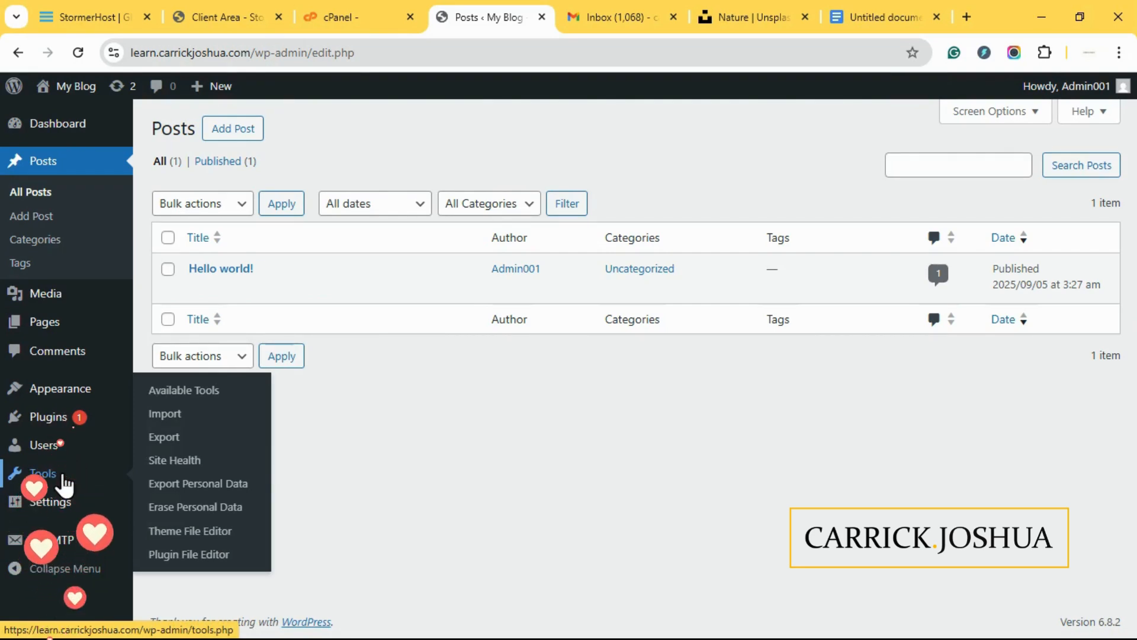
pyautogui.moveTo(64, 394)
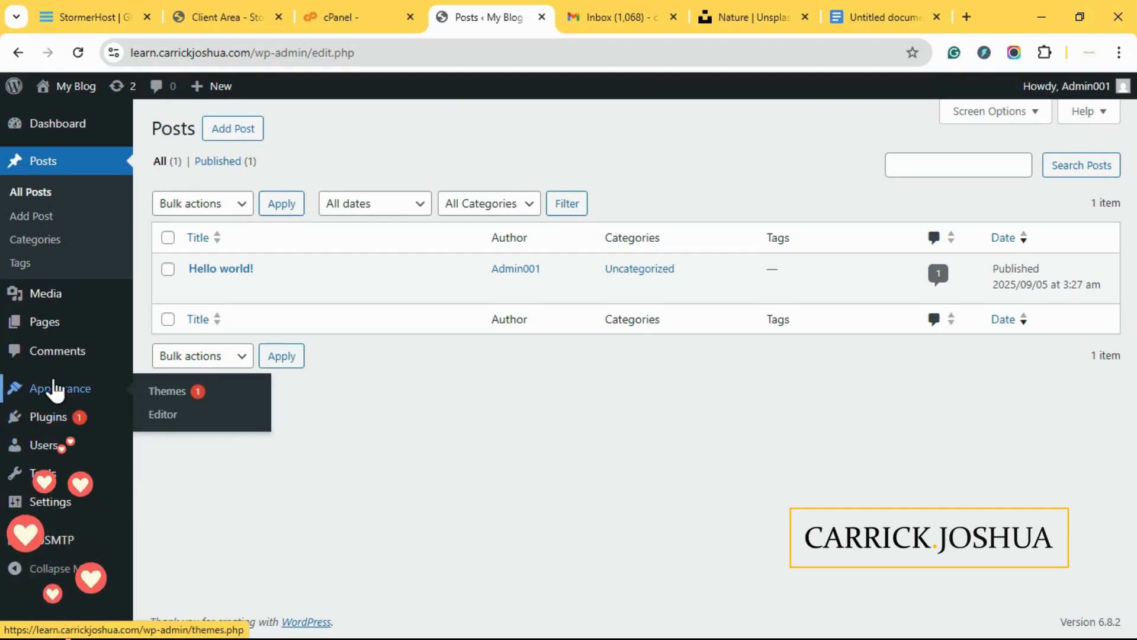
pyautogui.click(142, 391)
pyautogui.click(170, 394)
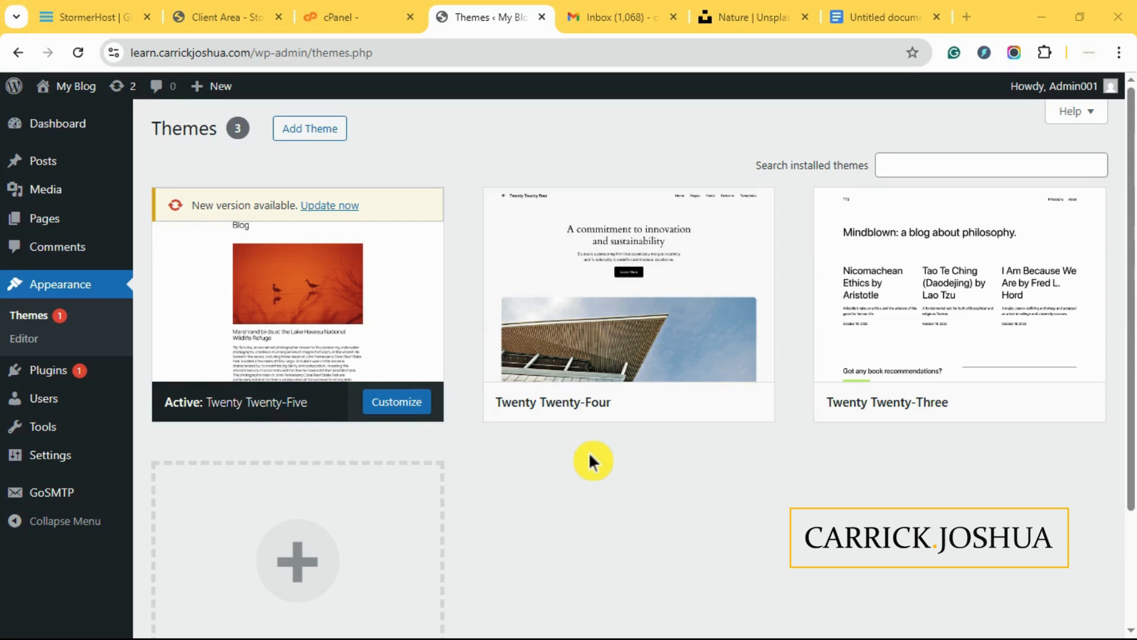
# - Run 'Update now' for Twenty Twenty-Five, then head to the Plugins page
pyautogui.click(311, 206)
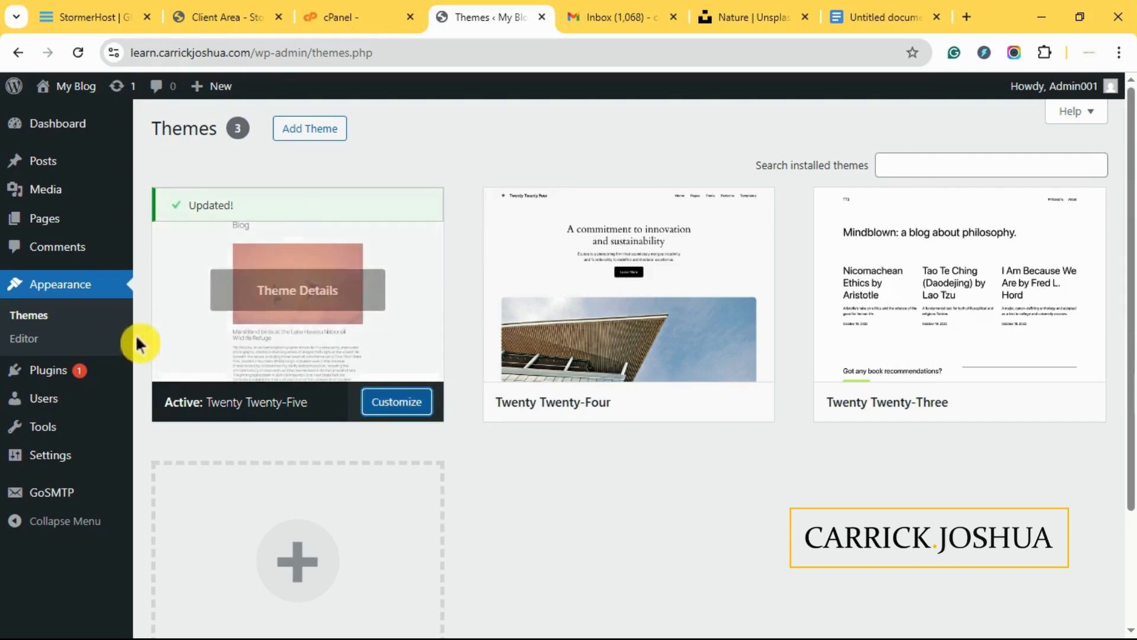
pyautogui.click(32, 373)
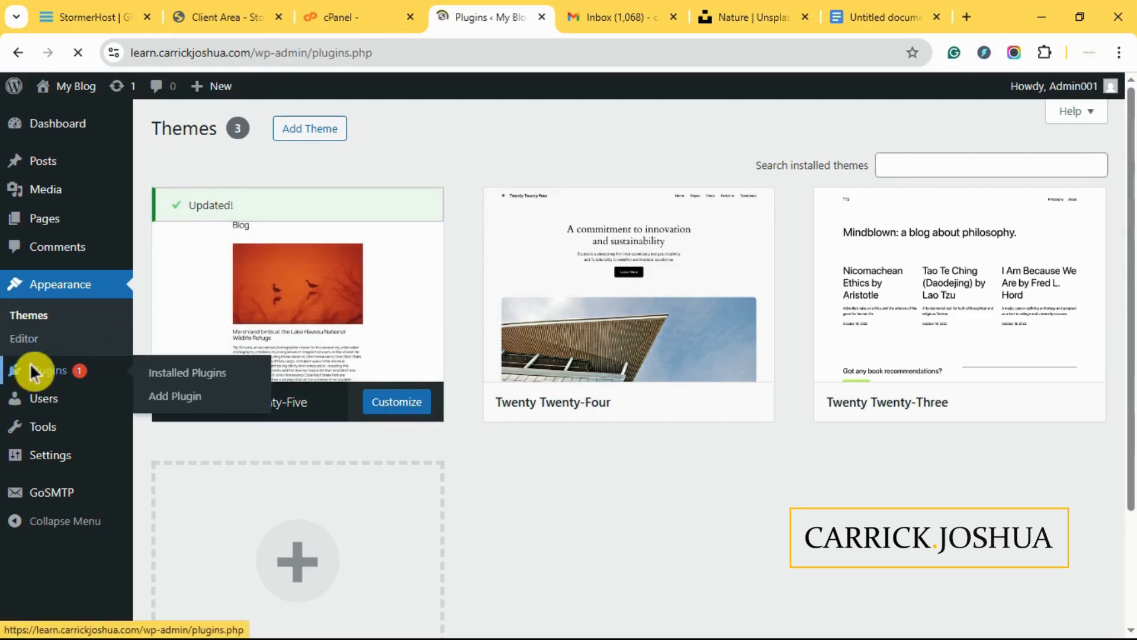
# - Review the three installed plugins and open My Blog's Visit Site link in a new tab
pyautogui.scroll(-2, 686, 339)
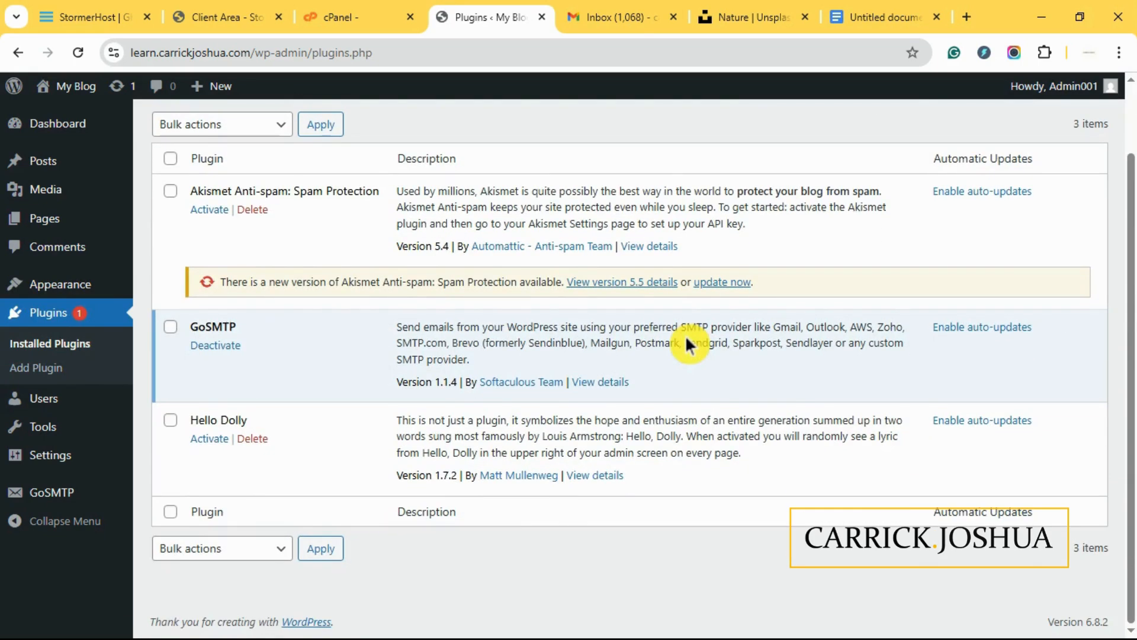
pyautogui.scroll(2, 686, 336)
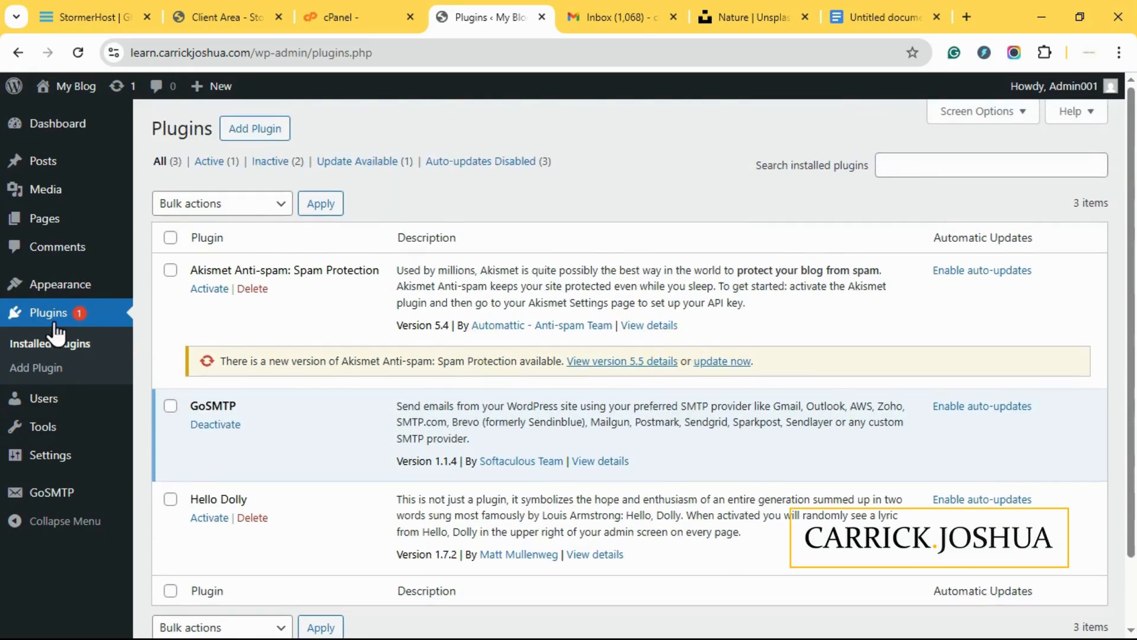
pyautogui.moveTo(43, 87)
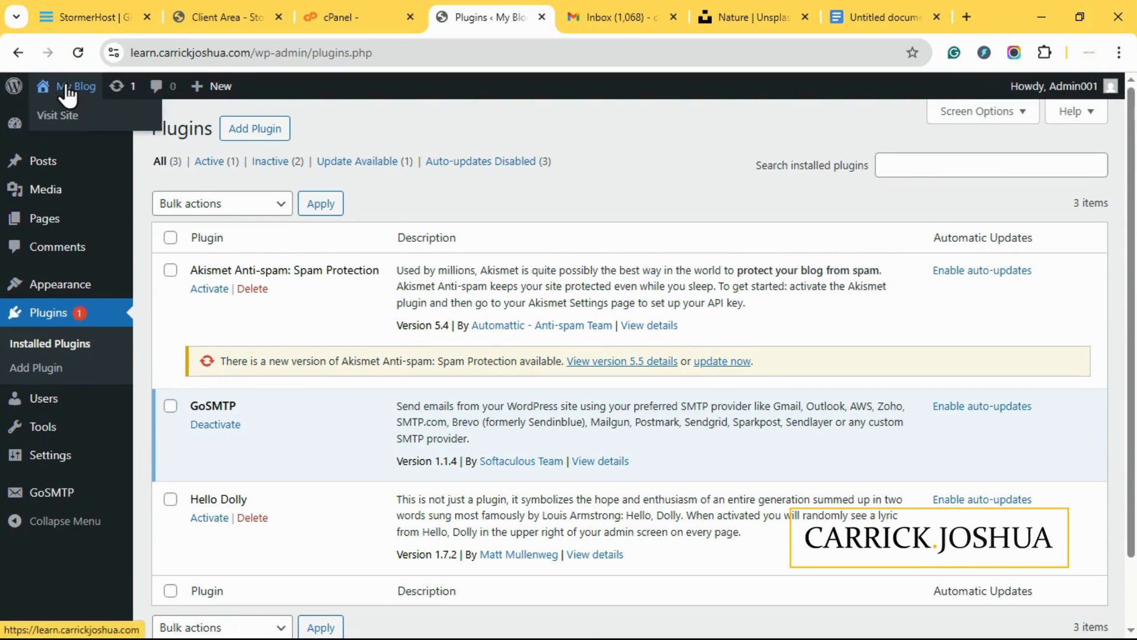
pyautogui.rightClick(67, 117)
pyautogui.click(109, 132)
pyautogui.moveTo(117, 145)
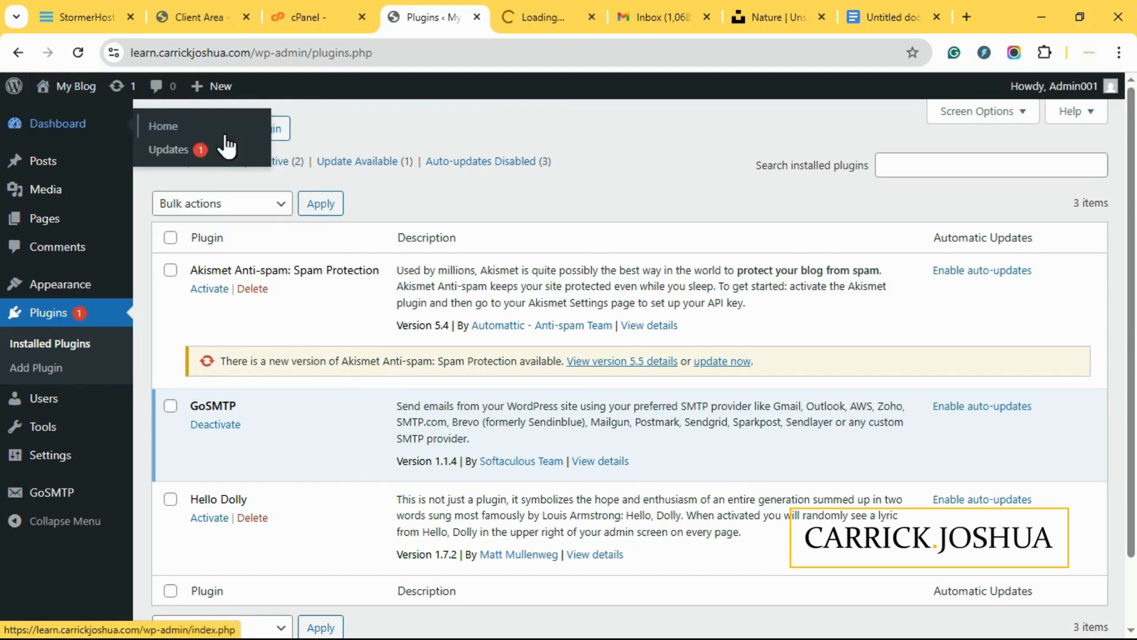
pyautogui.click(542, 9)
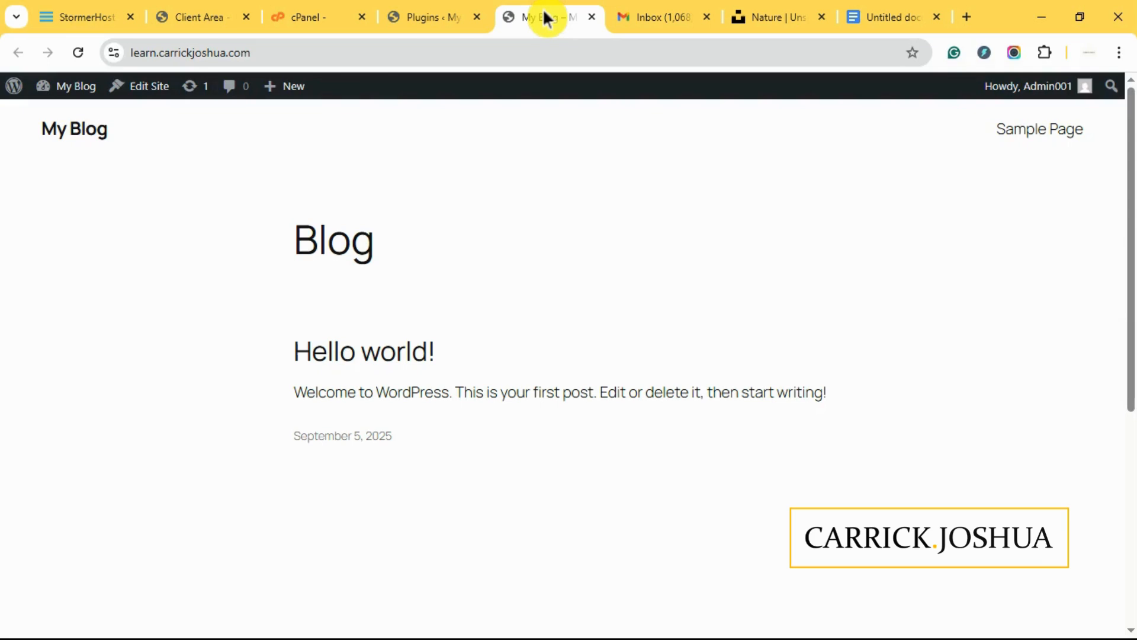
pyautogui.click(421, 25)
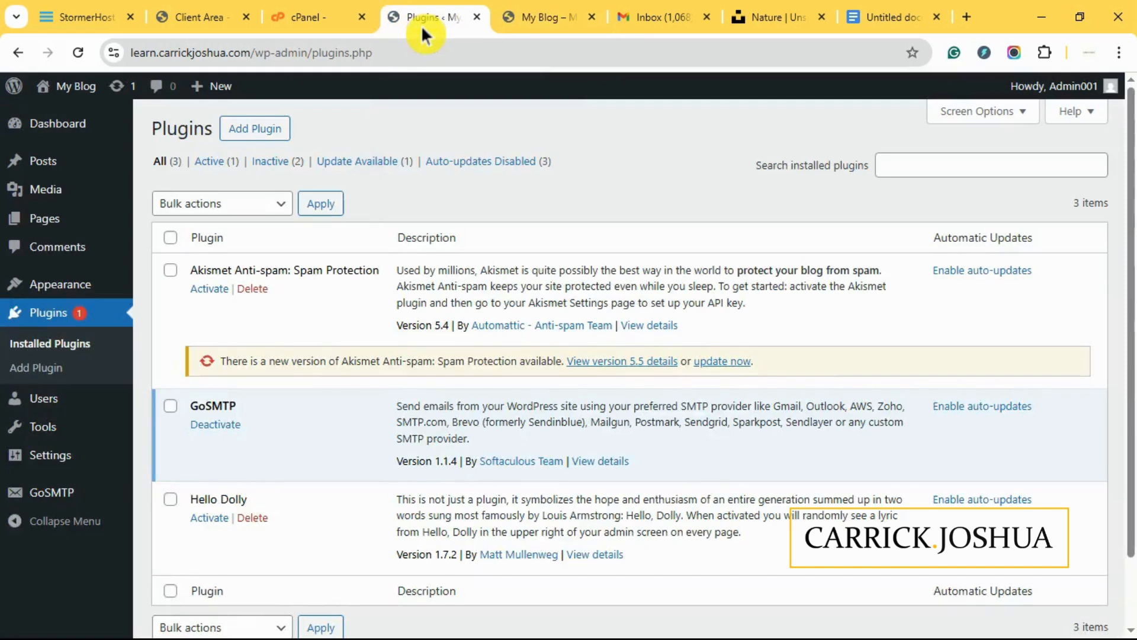